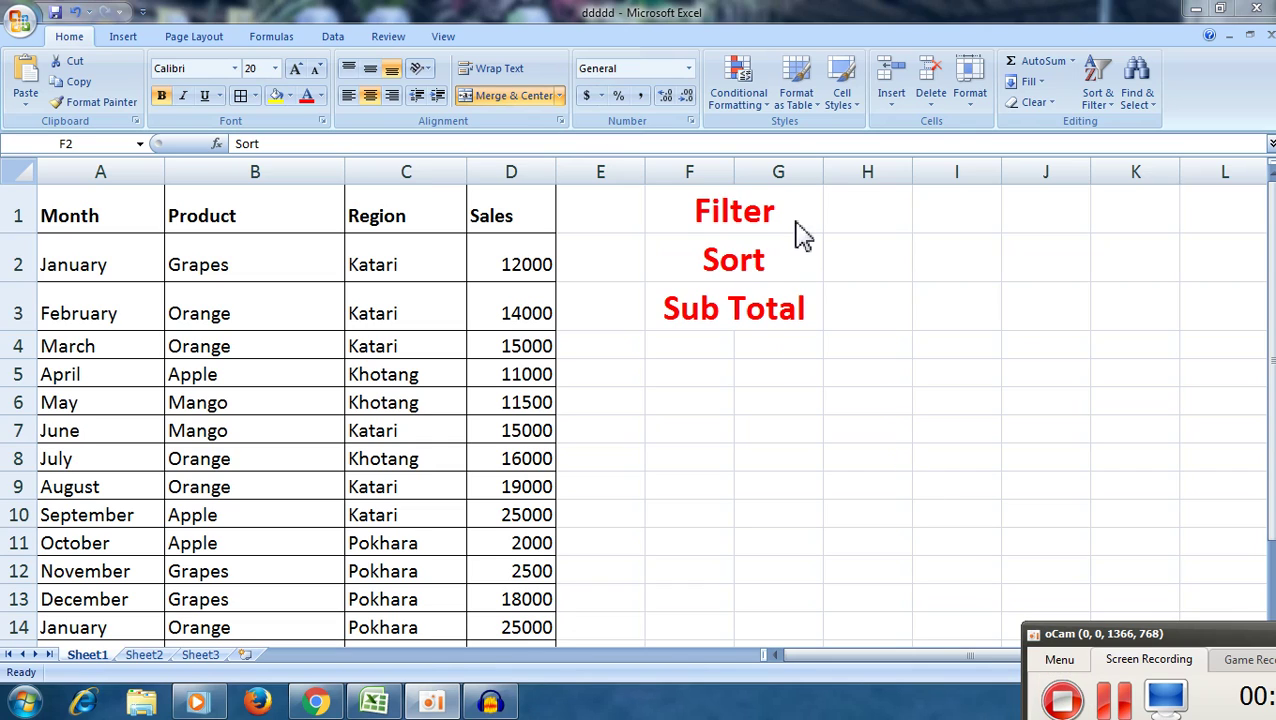
# - Delete the Filter, Sort and Sub Total labels beside the table
pyautogui.click(767, 208)
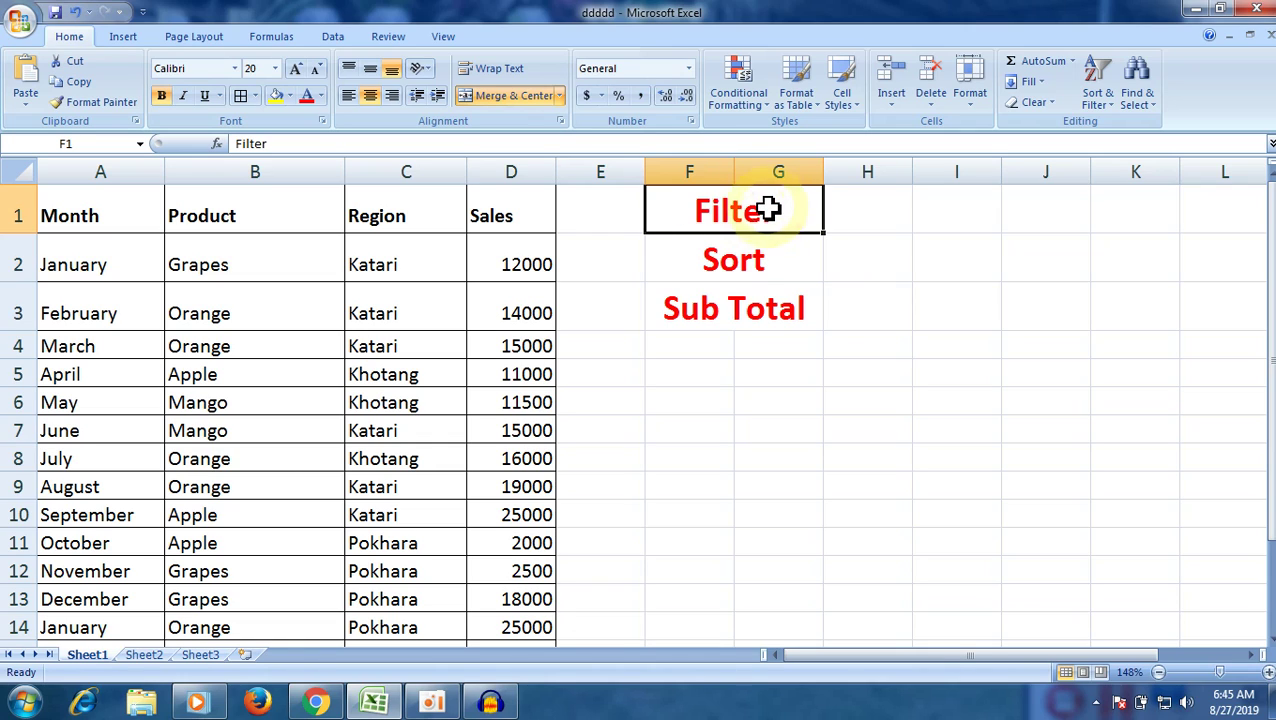
pyautogui.click(765, 260)
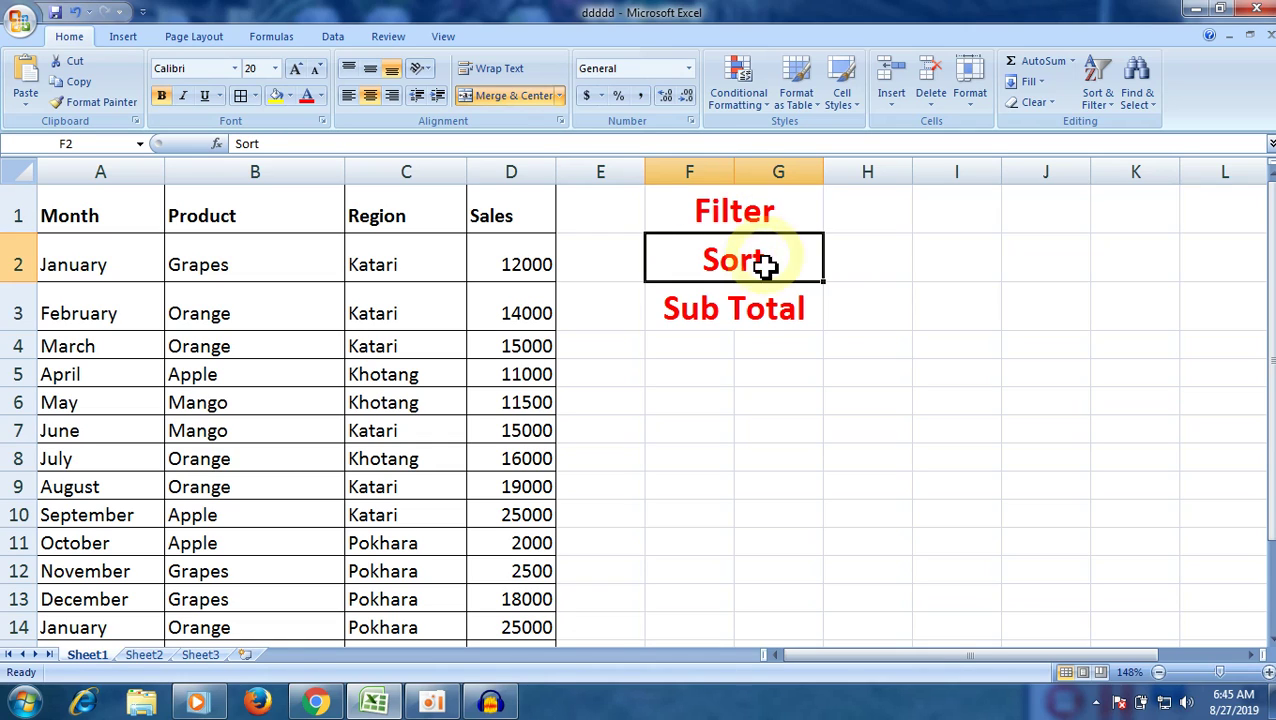
pyautogui.click(776, 306)
pyautogui.moveTo(765, 220); pyautogui.dragTo(772, 305)
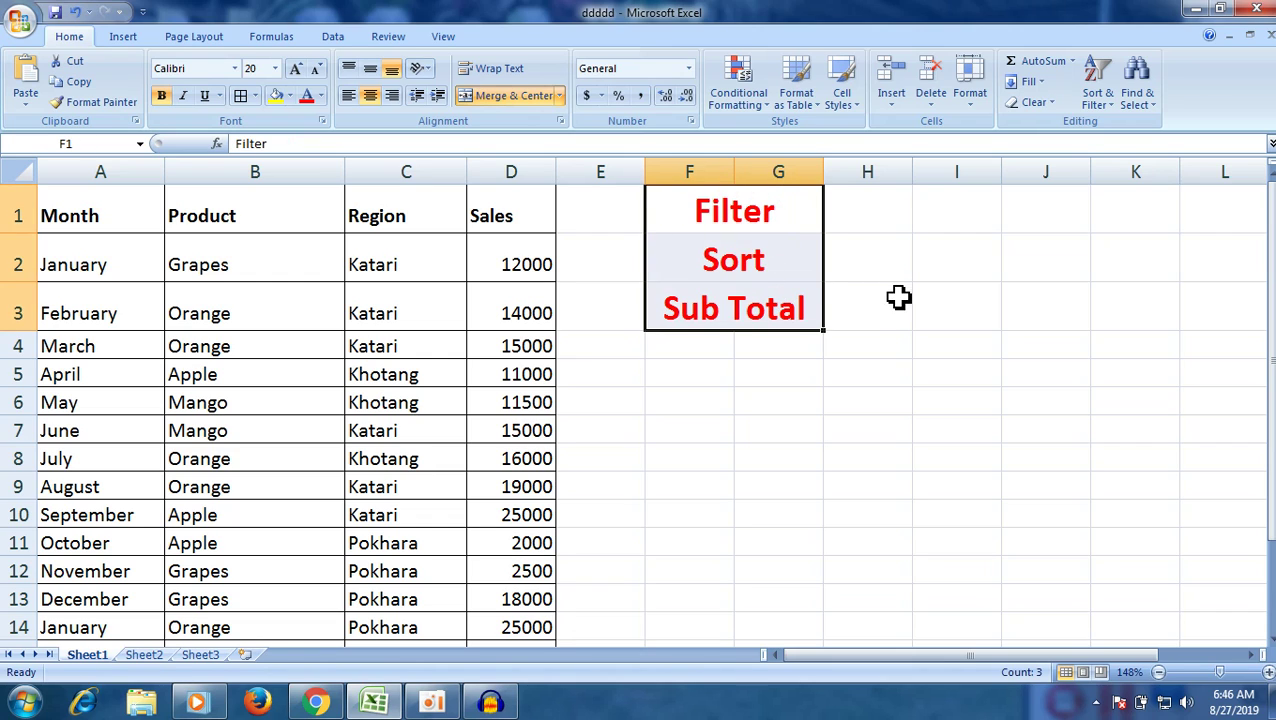
pyautogui.click(958, 294)
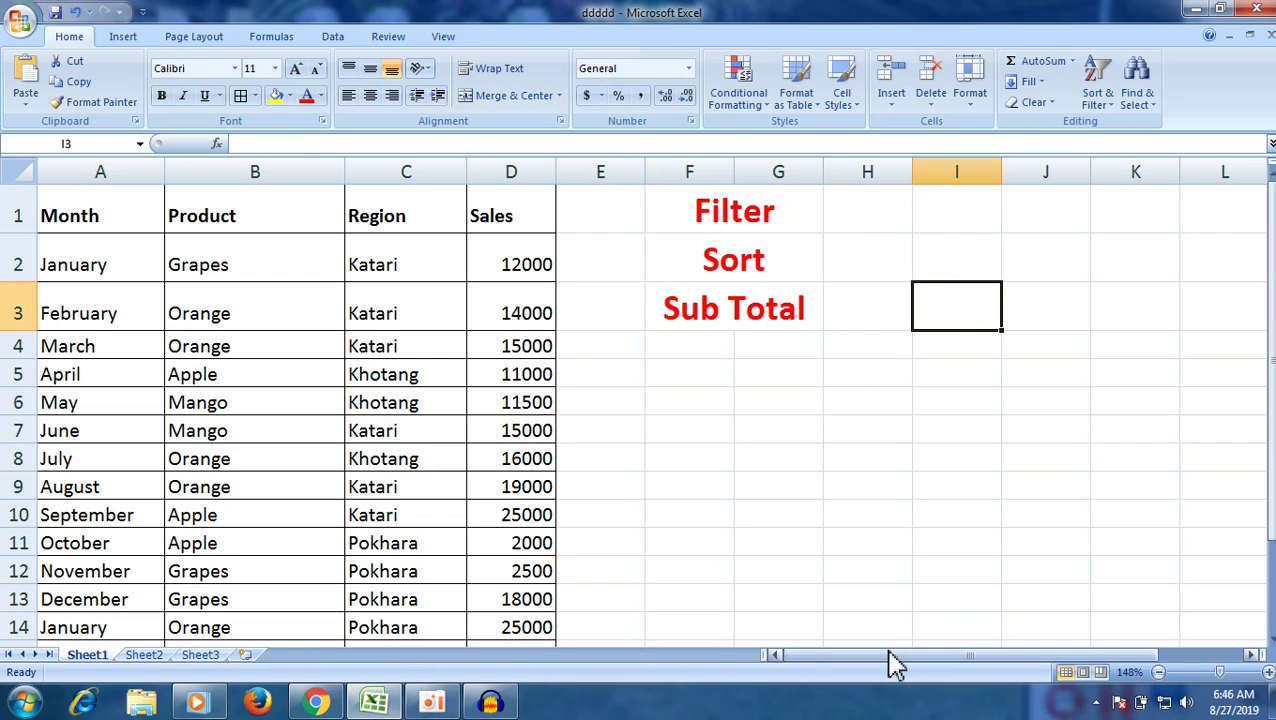
pyautogui.click(581, 398)
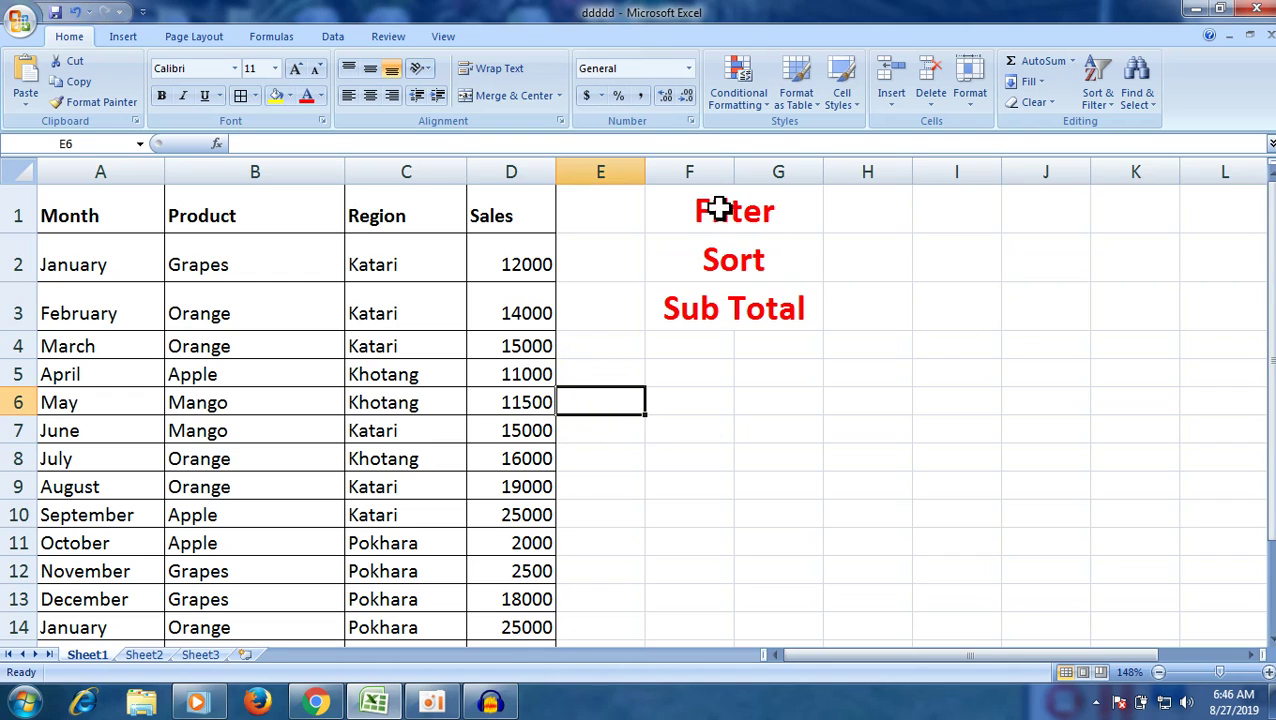
pyautogui.moveTo(719, 208); pyautogui.dragTo(755, 310)
pyautogui.press('Delete')
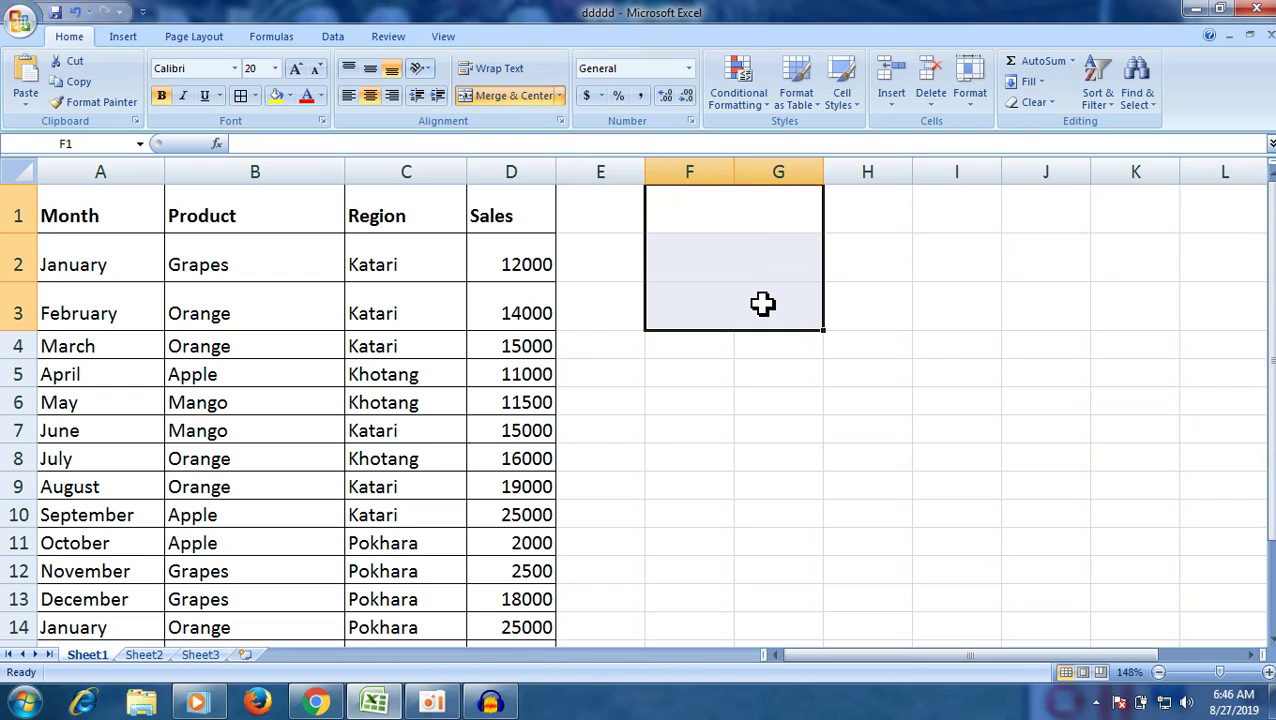
# - Set the cleared label cells to font size 16
pyautogui.click(275, 68)
pyautogui.click(254, 191)
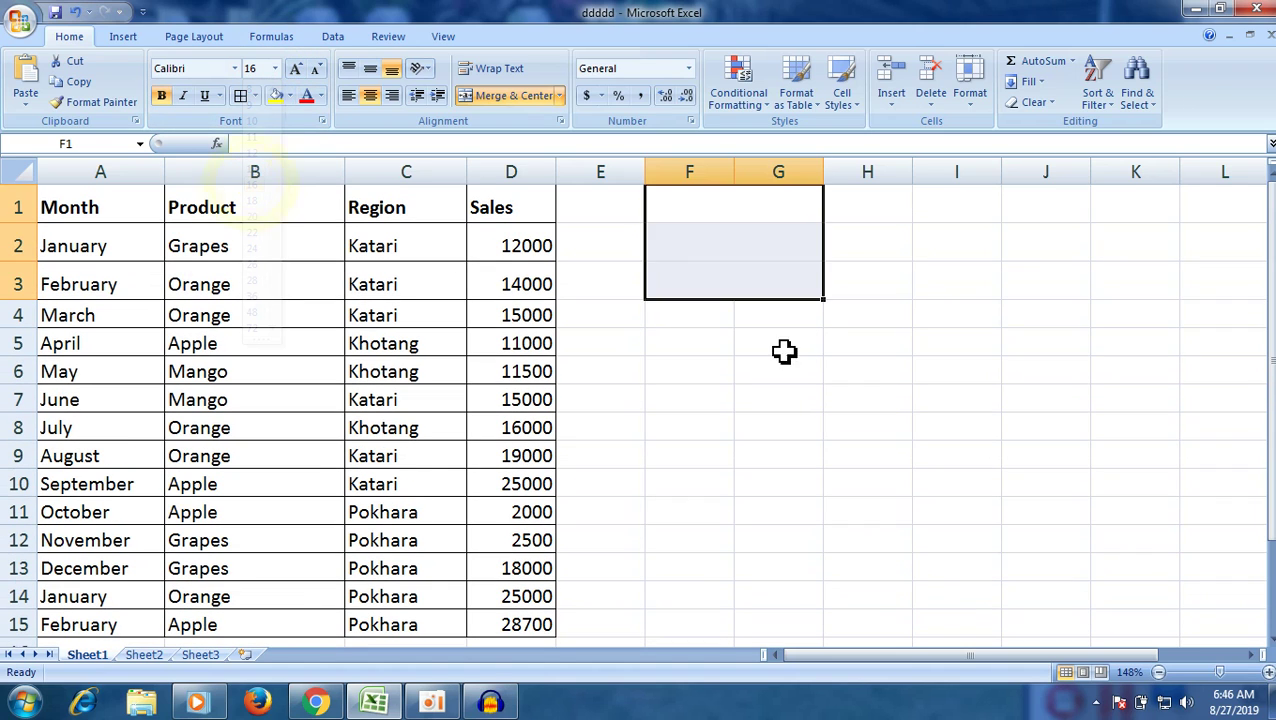
pyautogui.moveTo(784, 350); pyautogui.dragTo(790, 372)
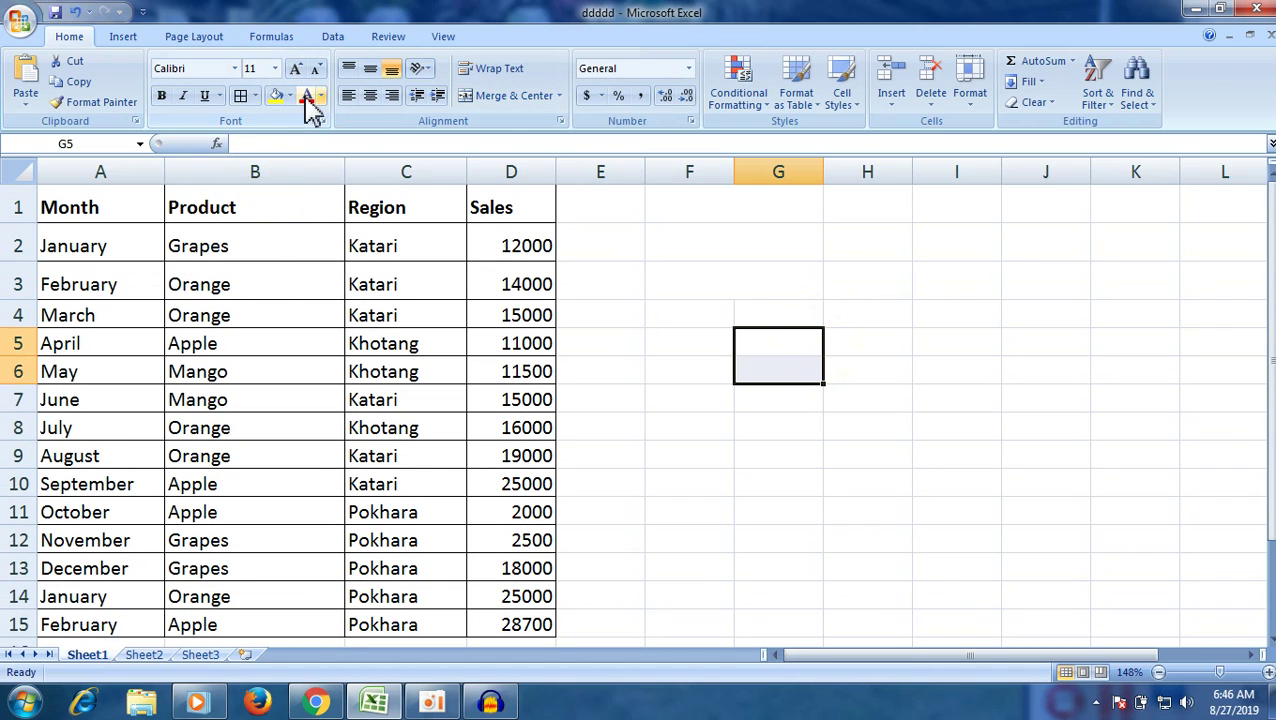
pyautogui.click(852, 285)
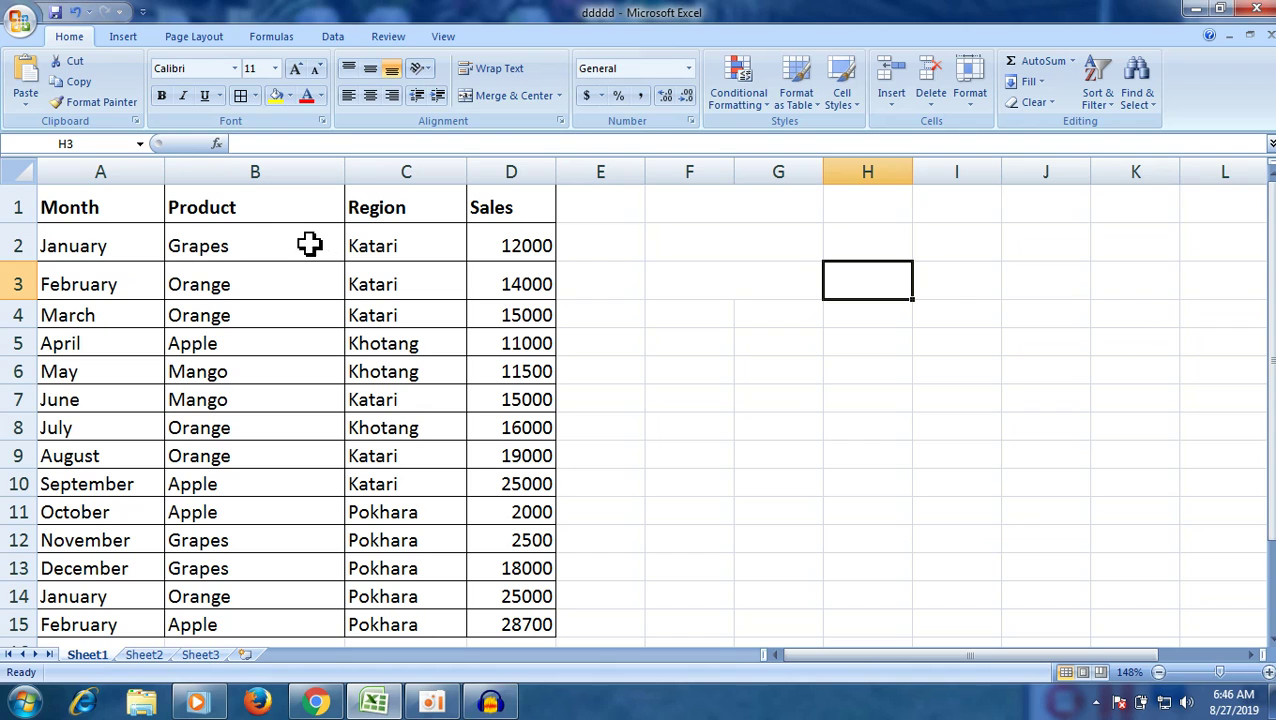
# - Clear the month names in A3:A15 below January
pyautogui.moveTo(105, 210)
pyautogui.mouseDown()
pyautogui.moveTo(245, 590)
pyautogui.moveTo(484, 626)
pyautogui.mouseUp()
pyautogui.click(720, 538)
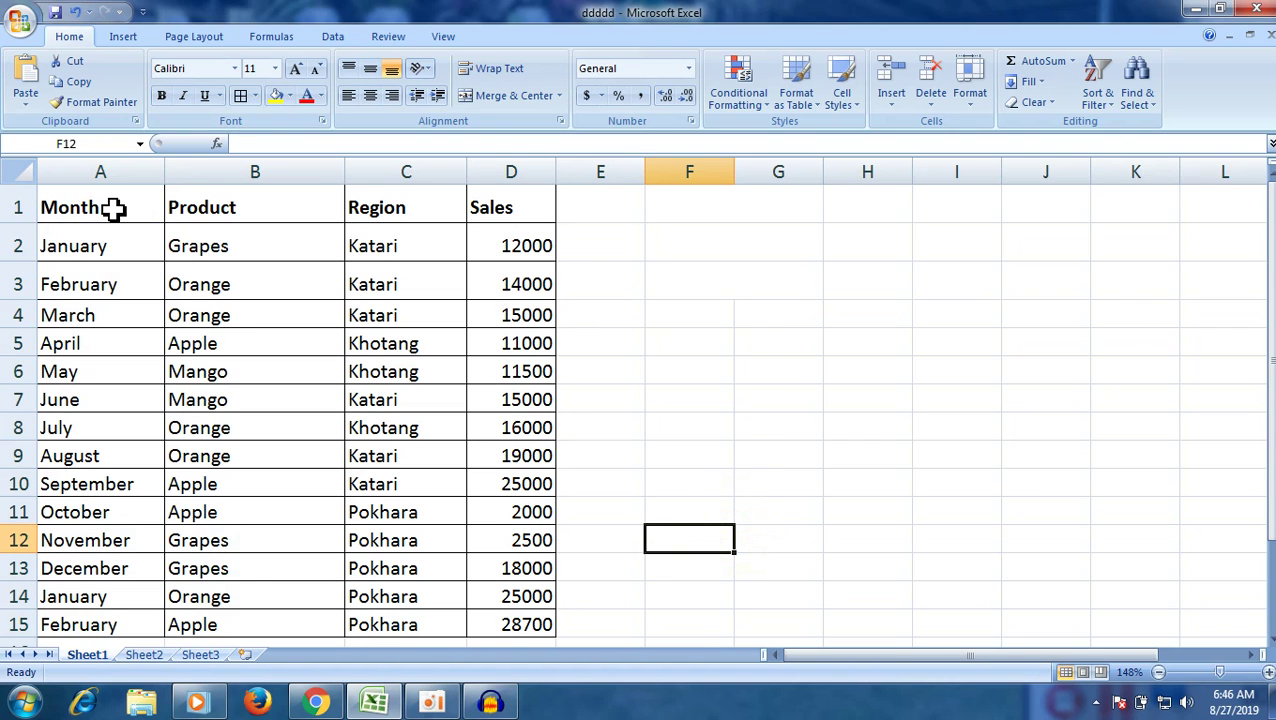
pyautogui.click(97, 282)
pyautogui.click(97, 316)
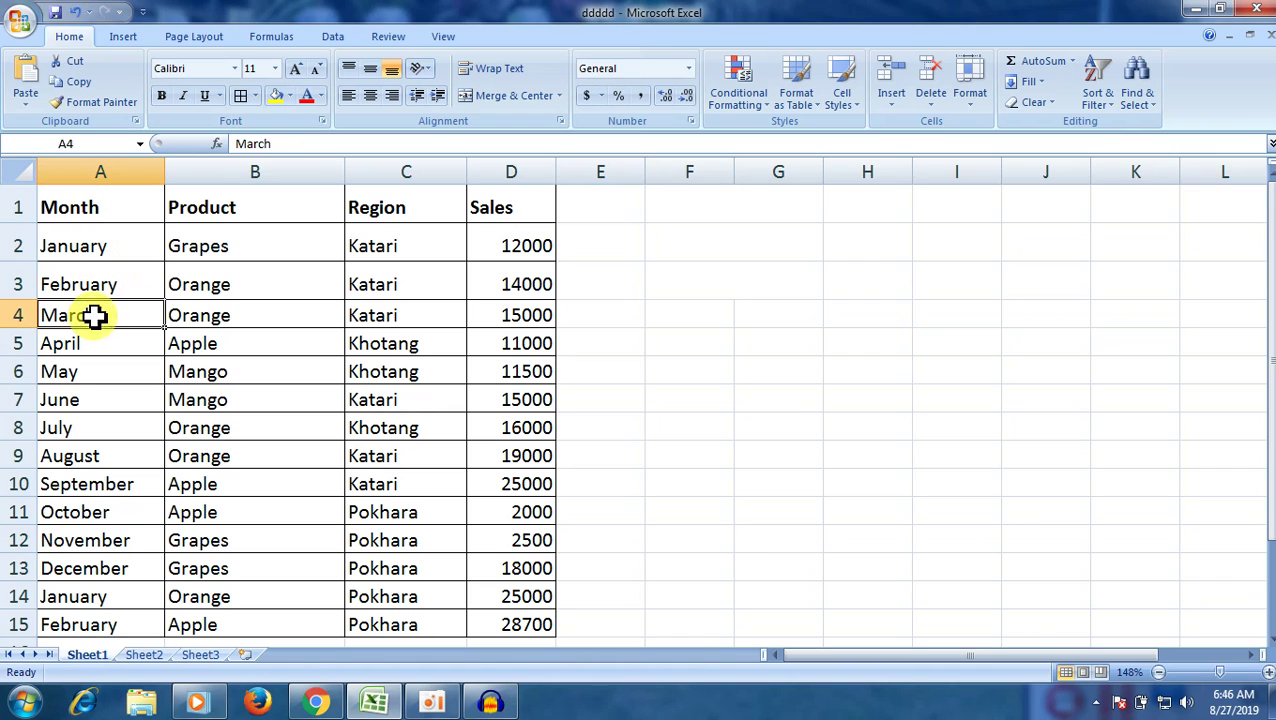
pyautogui.click(107, 281)
pyautogui.click(95, 250)
pyautogui.moveTo(103, 284); pyautogui.dragTo(102, 626)
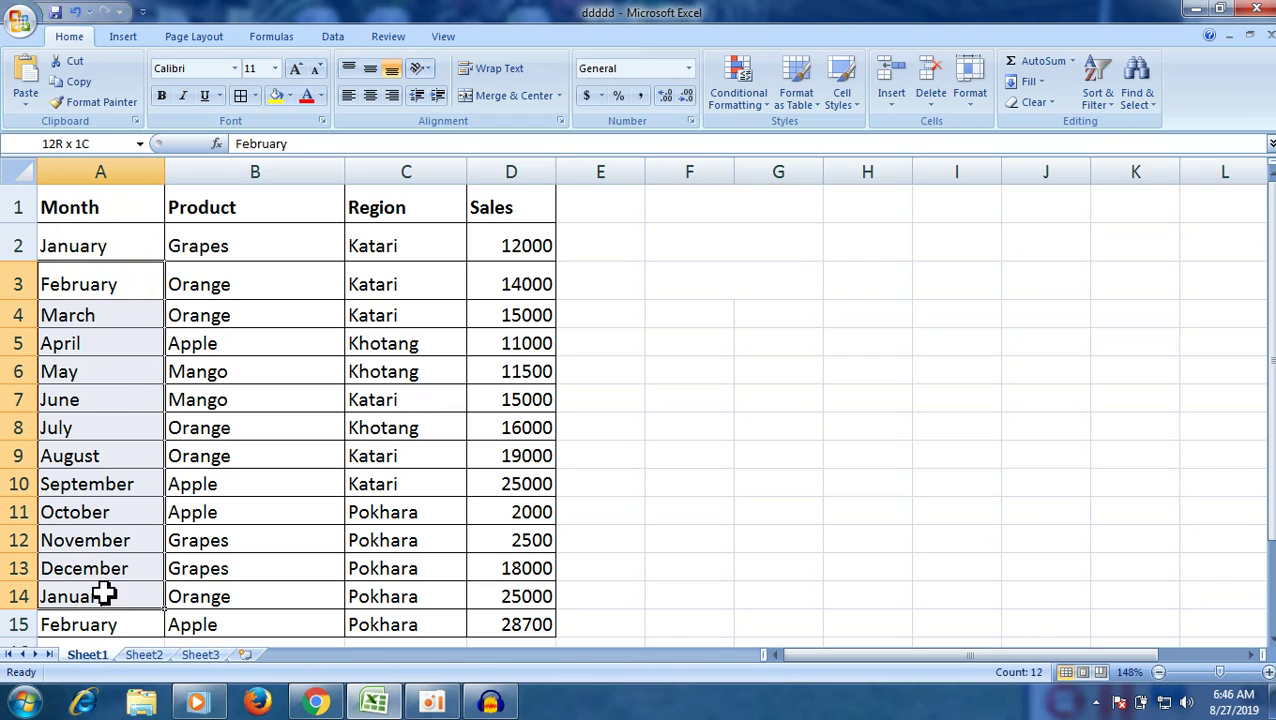
pyautogui.press('Delete')
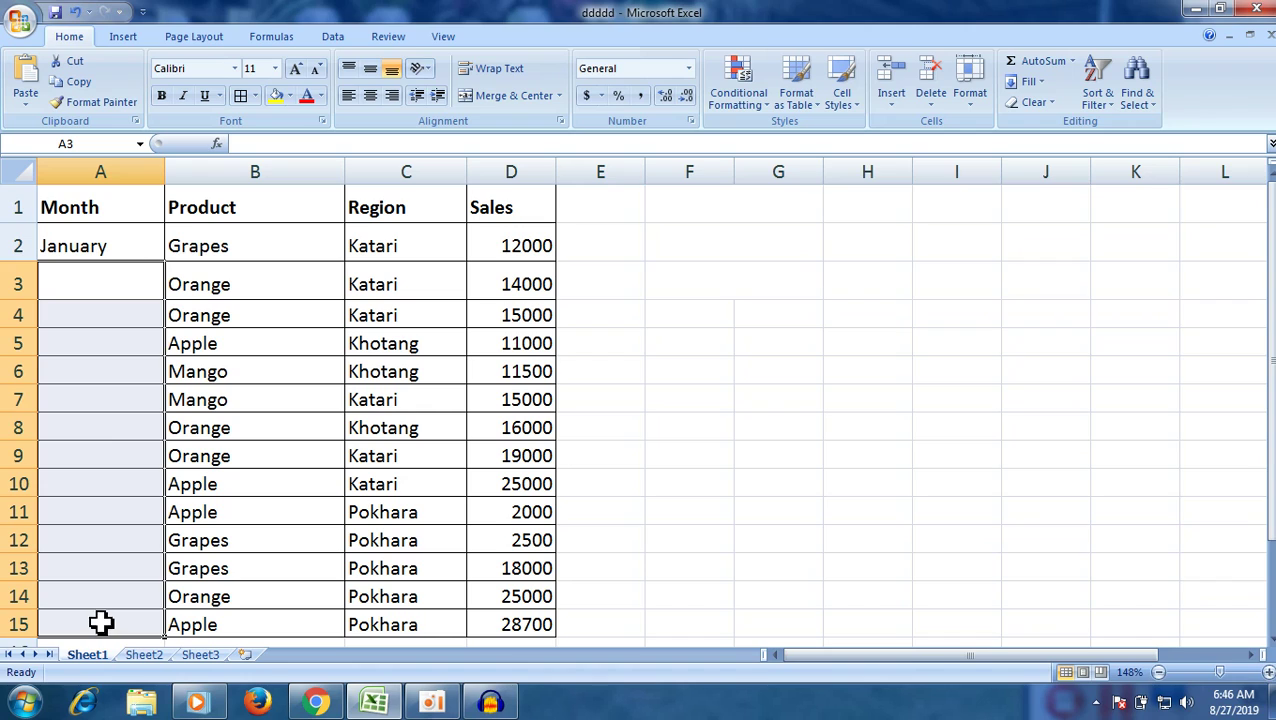
# - Fill the months down from January in A2 to row 15
pyautogui.click(138, 250)
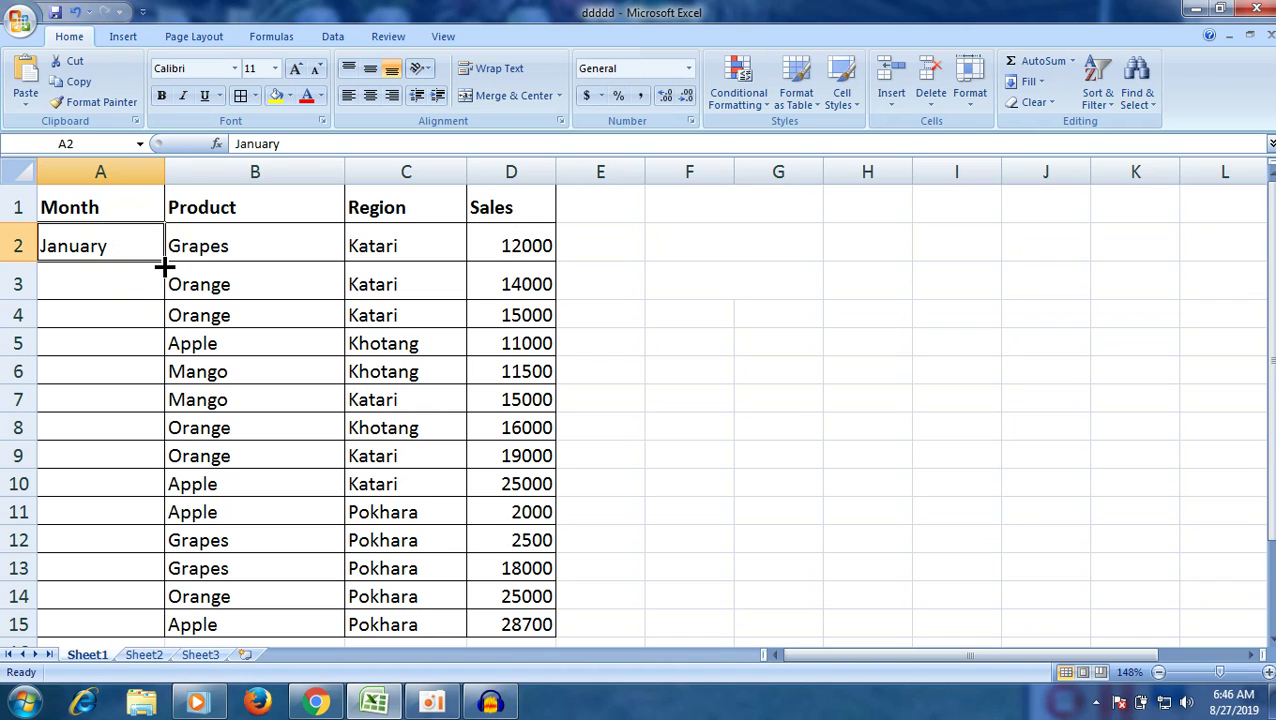
pyautogui.moveTo(165, 262); pyautogui.dragTo(140, 637)
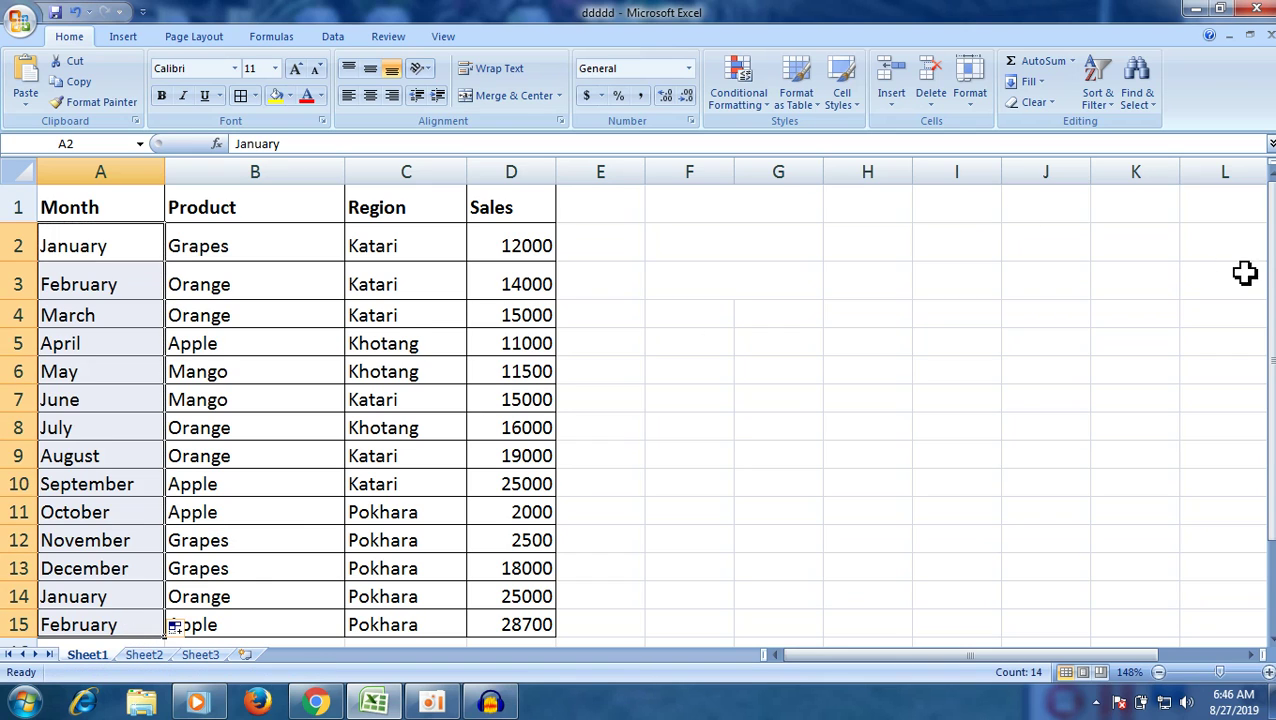
pyautogui.scroll(-1, 172, 620)
pyautogui.scroll(1, 172, 610)
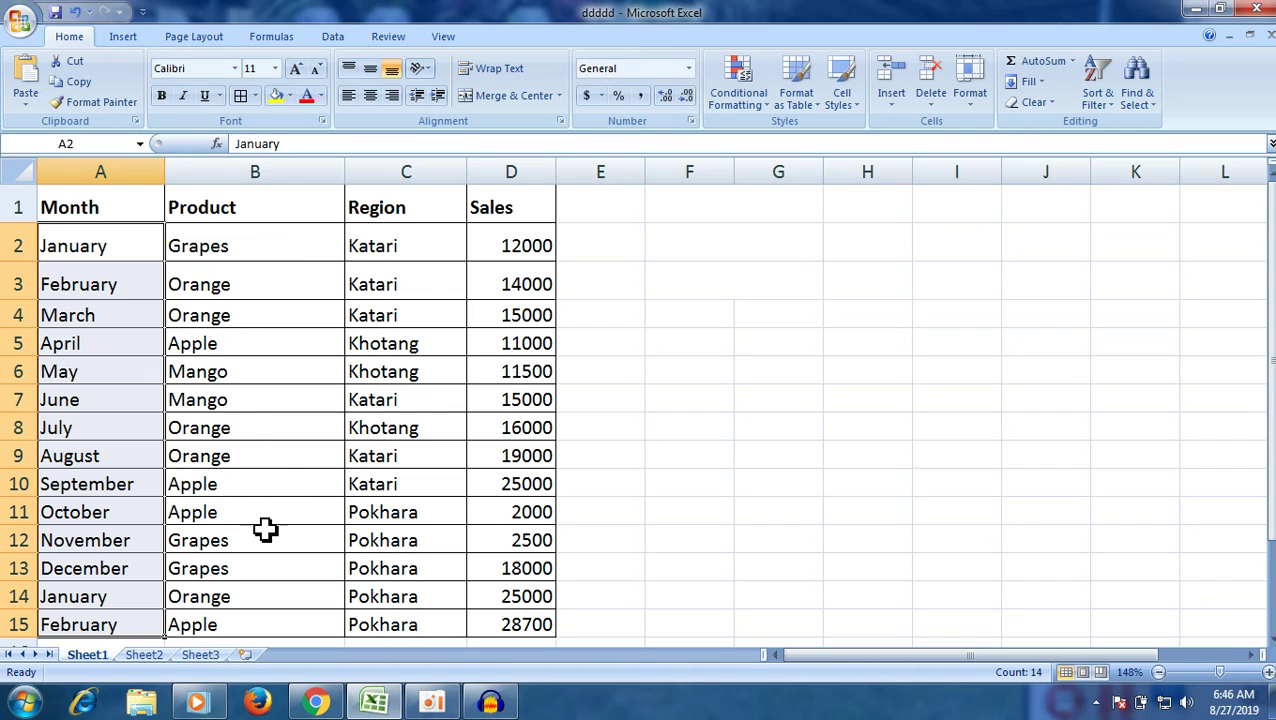
# - Narrow the Product column and look over the Katari, Khotang and Pokhara region entries
pyautogui.moveTo(347, 166); pyautogui.dragTo(314, 166)
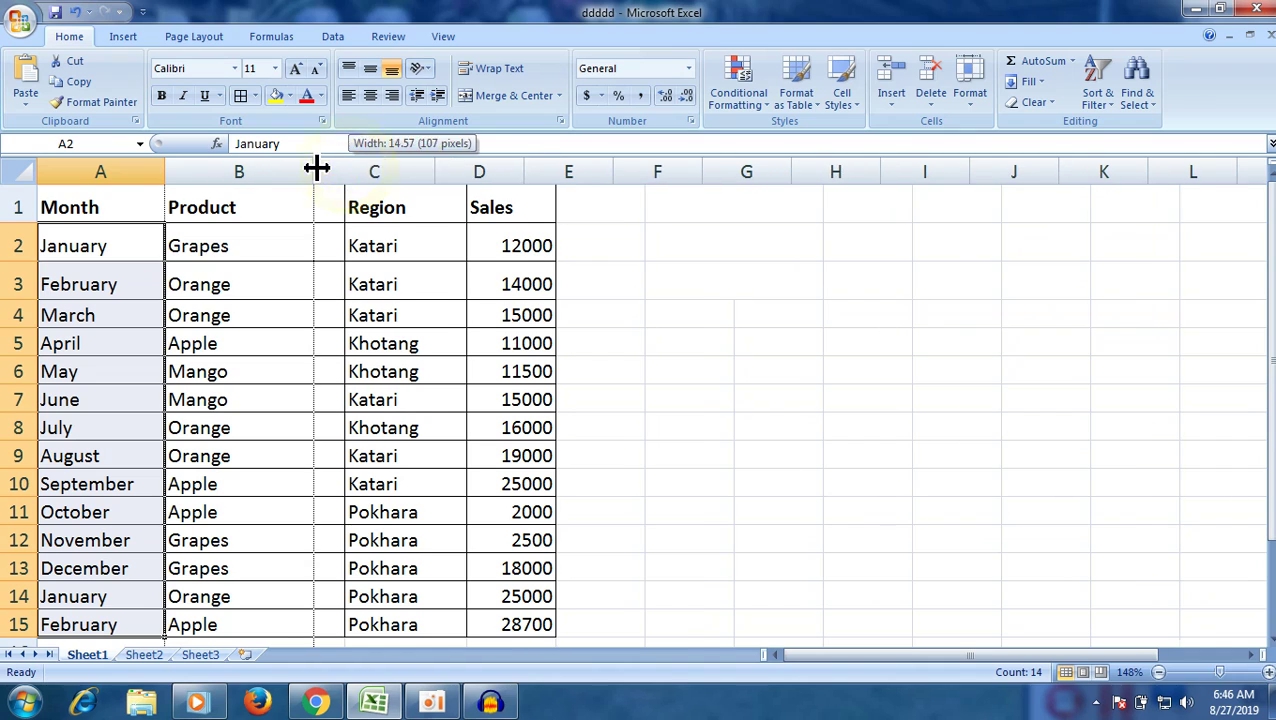
pyautogui.click(392, 211)
pyautogui.click(385, 245)
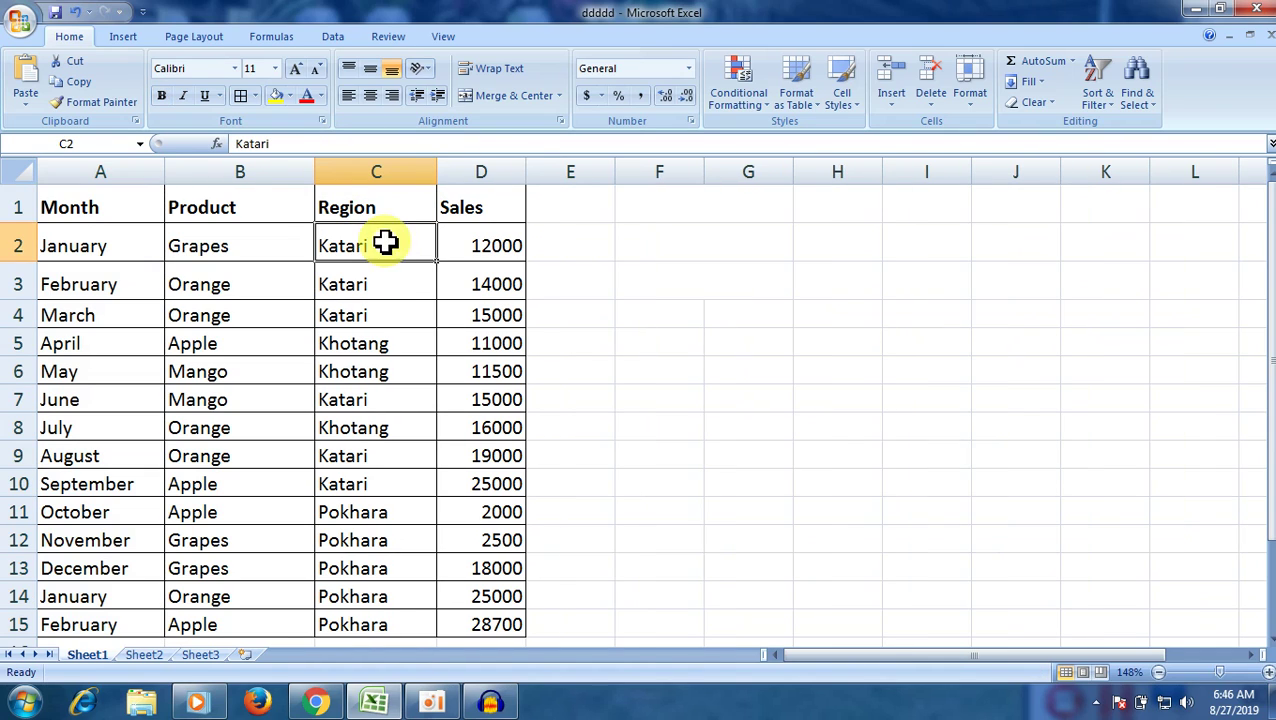
pyautogui.click(372, 347)
pyautogui.click(380, 375)
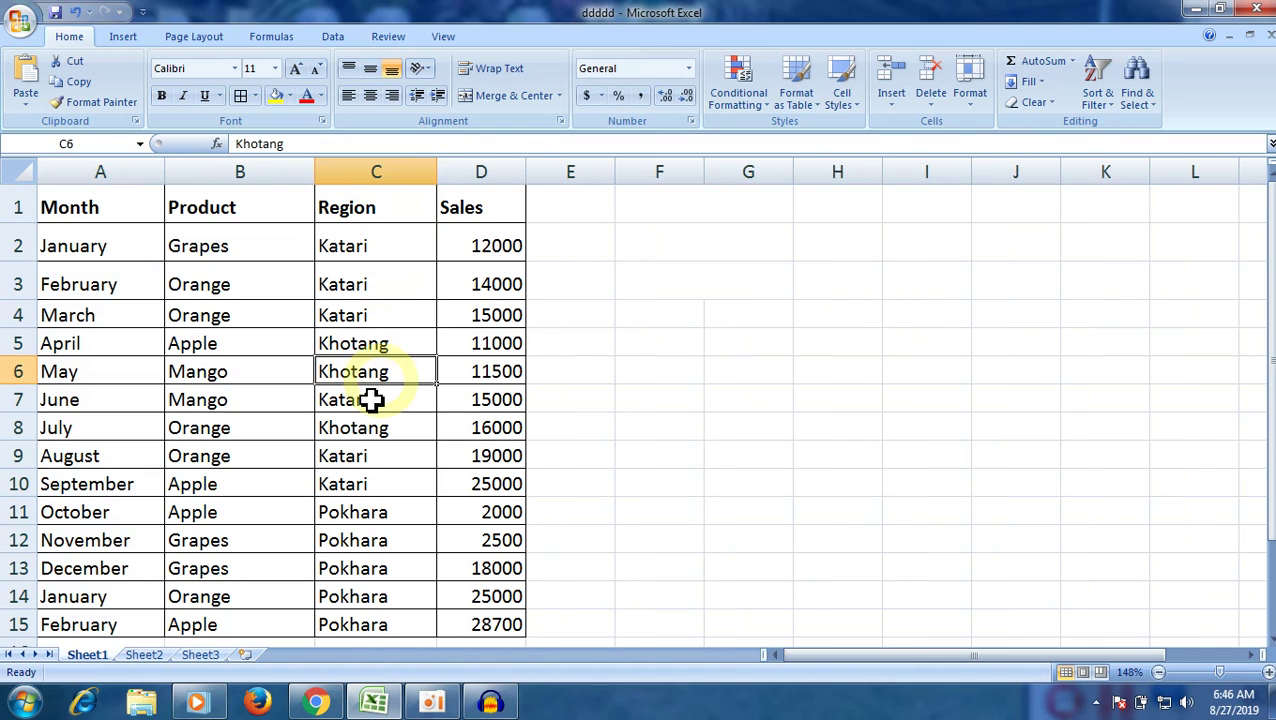
pyautogui.click(375, 402)
pyautogui.click(370, 430)
pyautogui.click(360, 457)
pyautogui.click(357, 487)
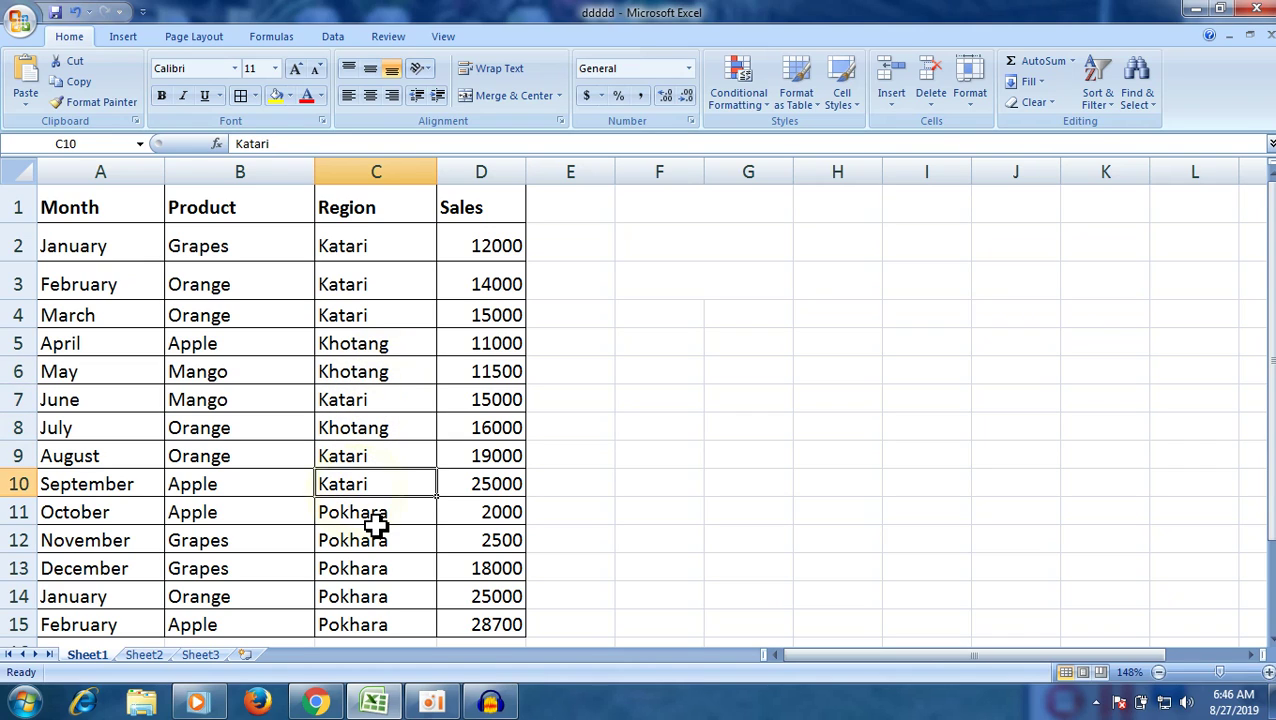
pyautogui.click(382, 512)
pyautogui.click(734, 367)
# - Review the sales values 12000, 14000, 15000, 11000 and 16000, then show the Data ribbon
pyautogui.click(490, 245)
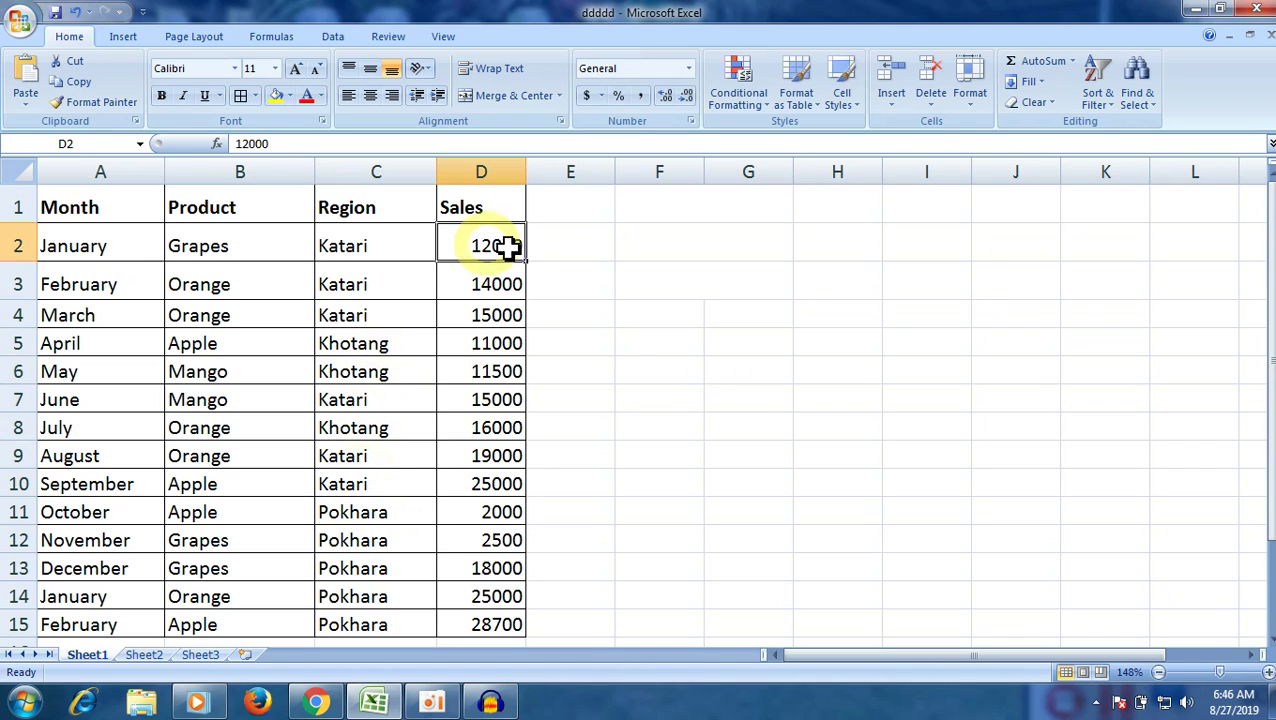
pyautogui.click(496, 282)
pyautogui.click(495, 246)
pyautogui.click(497, 283)
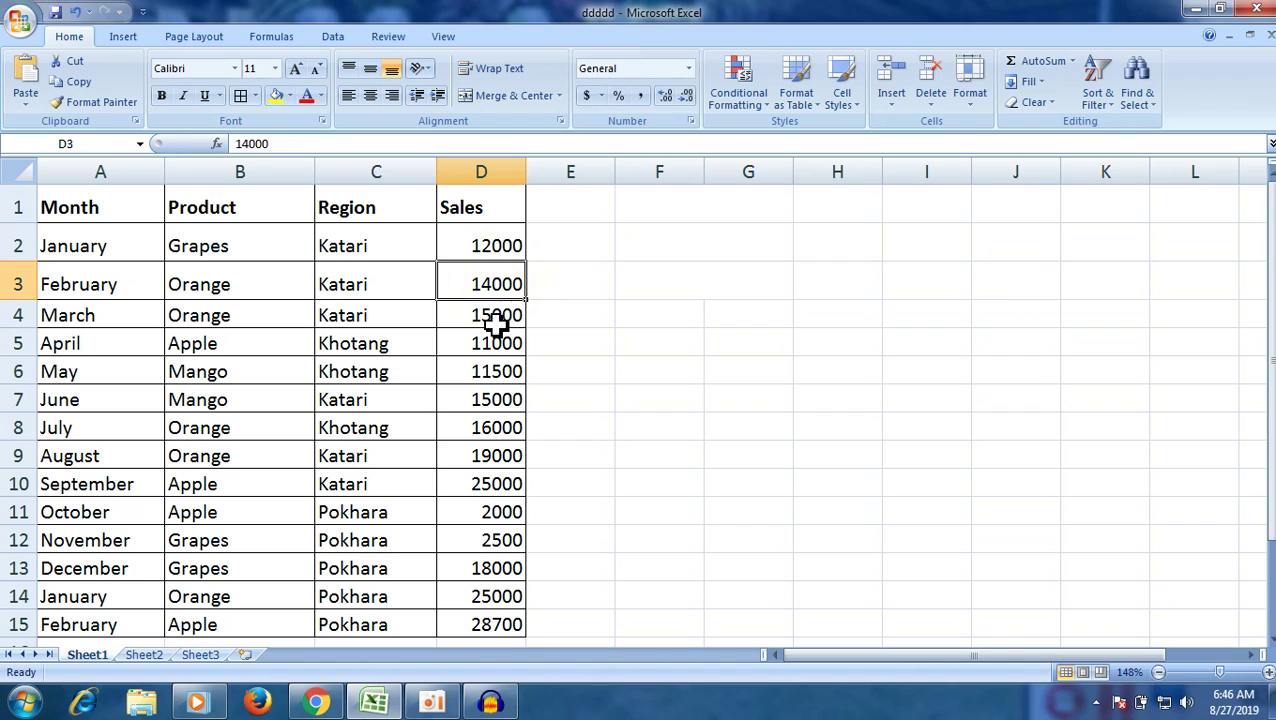
pyautogui.click(498, 318)
pyautogui.click(498, 343)
pyautogui.click(502, 318)
pyautogui.click(501, 345)
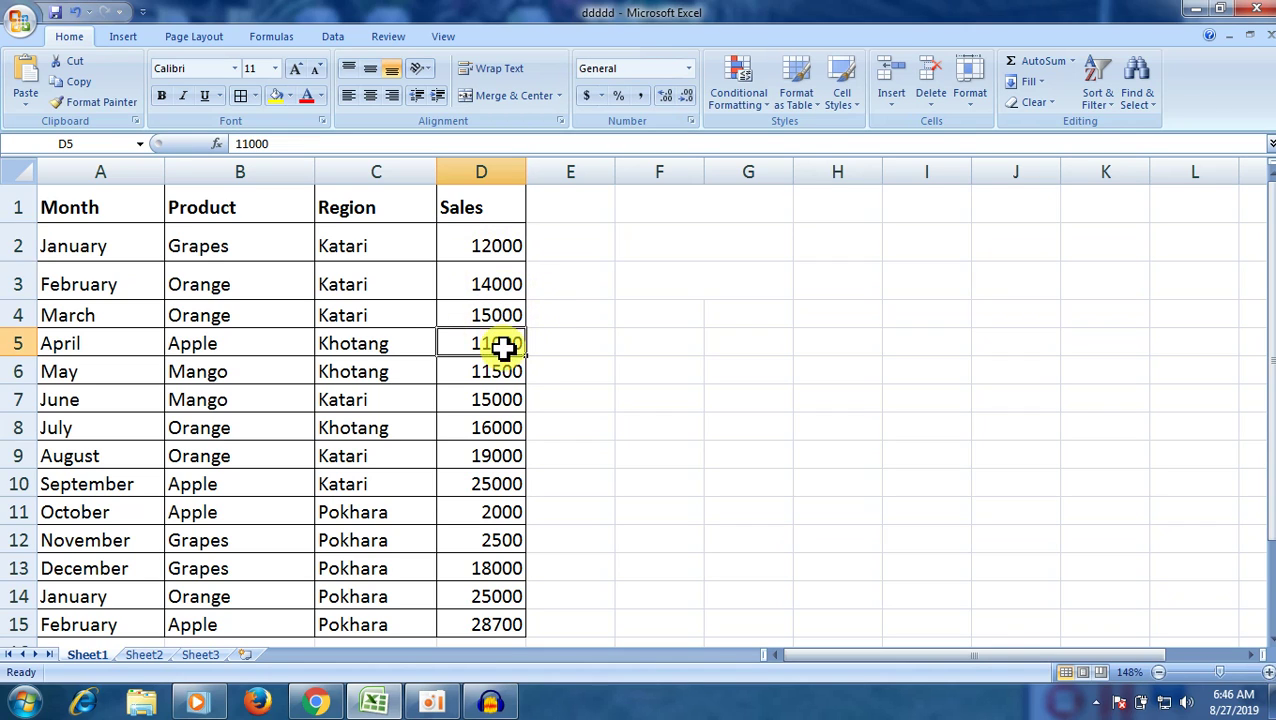
pyautogui.click(500, 424)
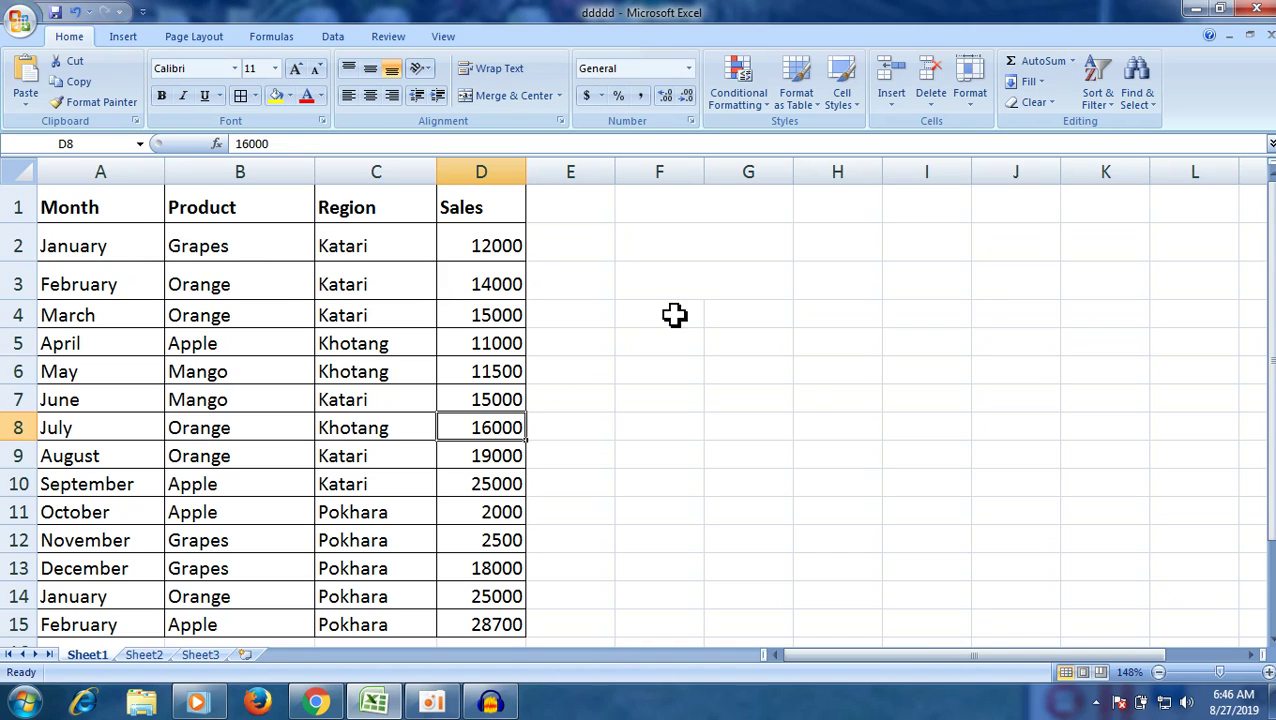
pyautogui.click(638, 236)
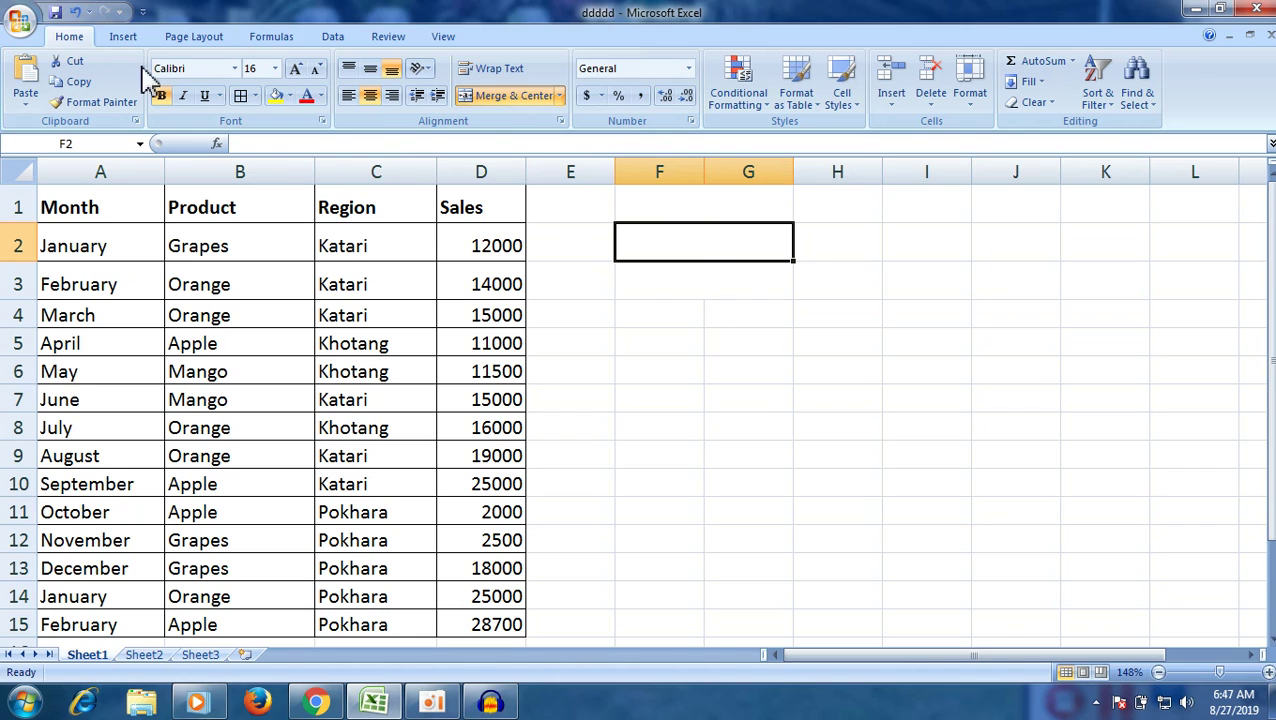
pyautogui.click(330, 38)
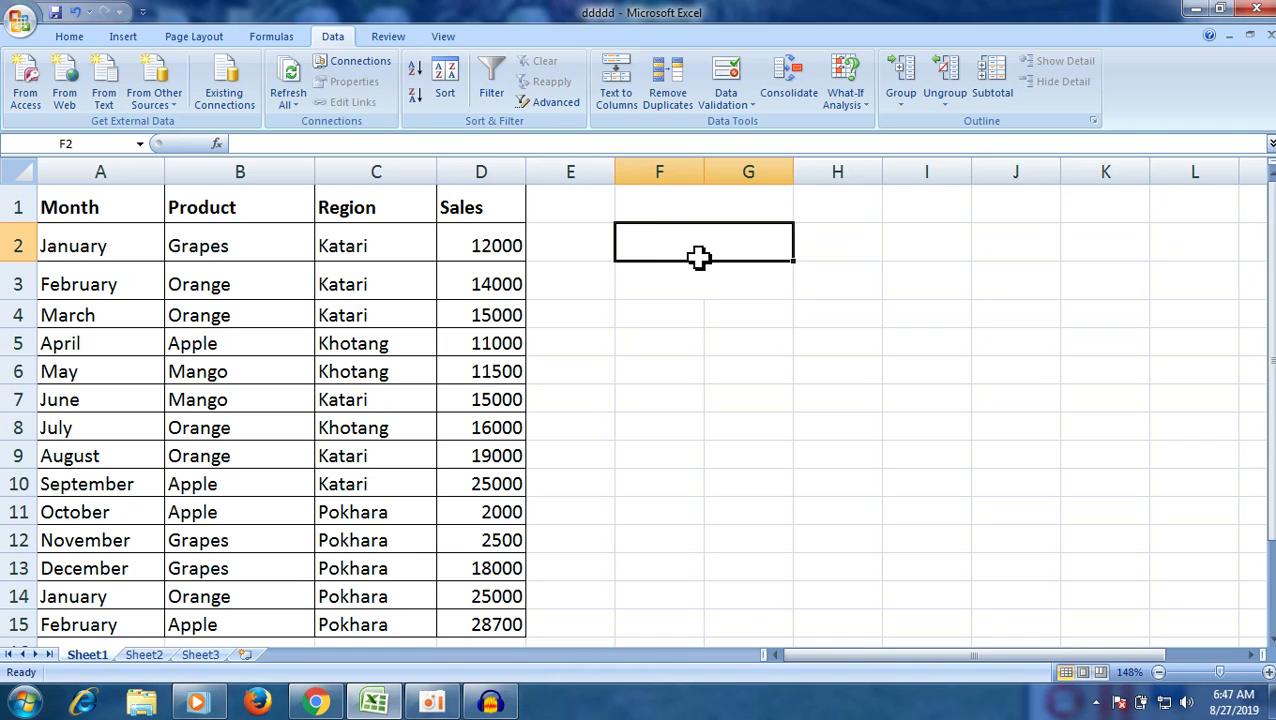
# - Remove the stray 'FGil' entry typed into a cell
pyautogui.write('FGil')
pyautogui.press('BackSpace')
pyautogui.press('BackSpace')
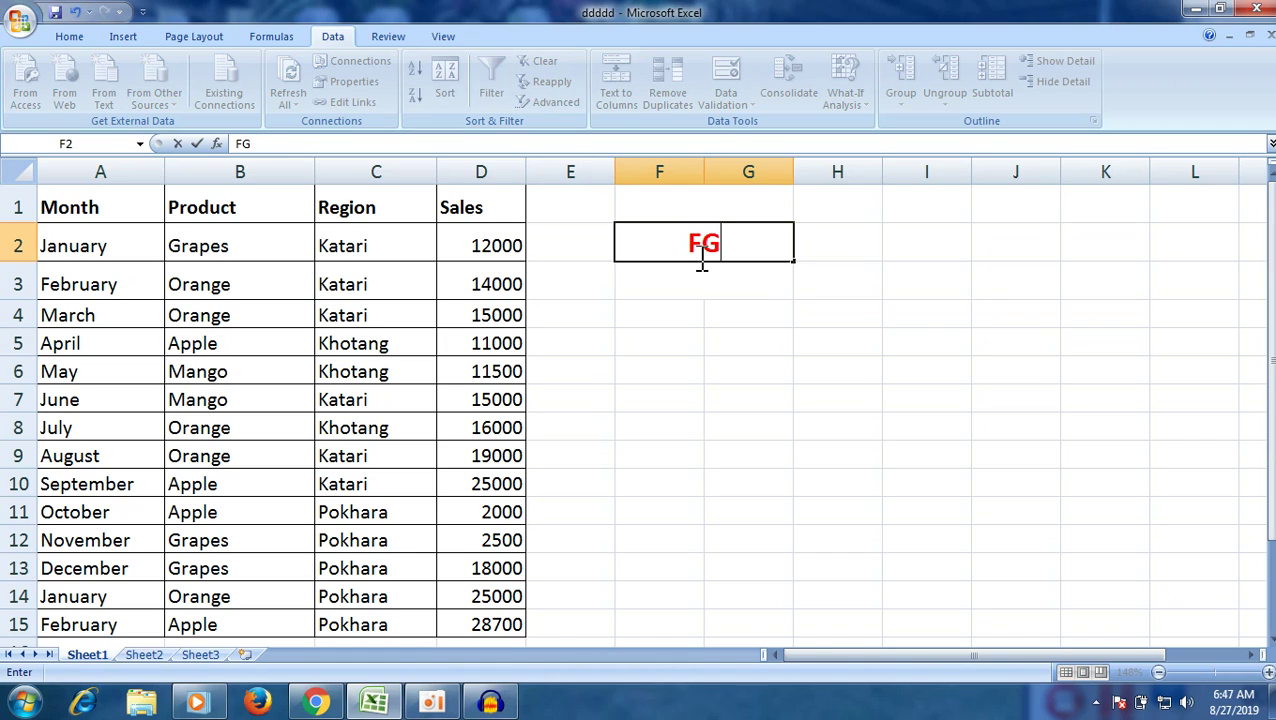
pyautogui.press('BackSpace')
pyautogui.click(757, 333)
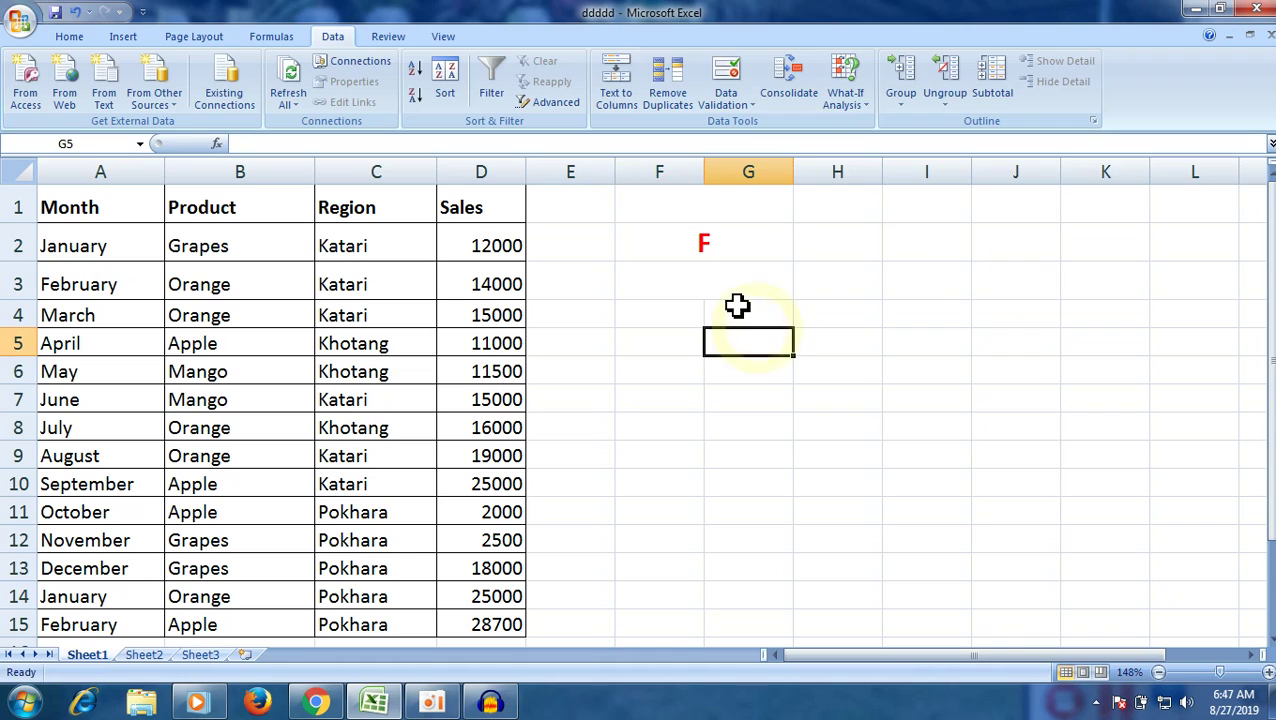
pyautogui.hotkey('ctrl', 'z')
# - Select the whole sales table and switch on Filter for its headers
pyautogui.click(520, 288)
pyautogui.moveTo(66, 203); pyautogui.dragTo(466, 624)
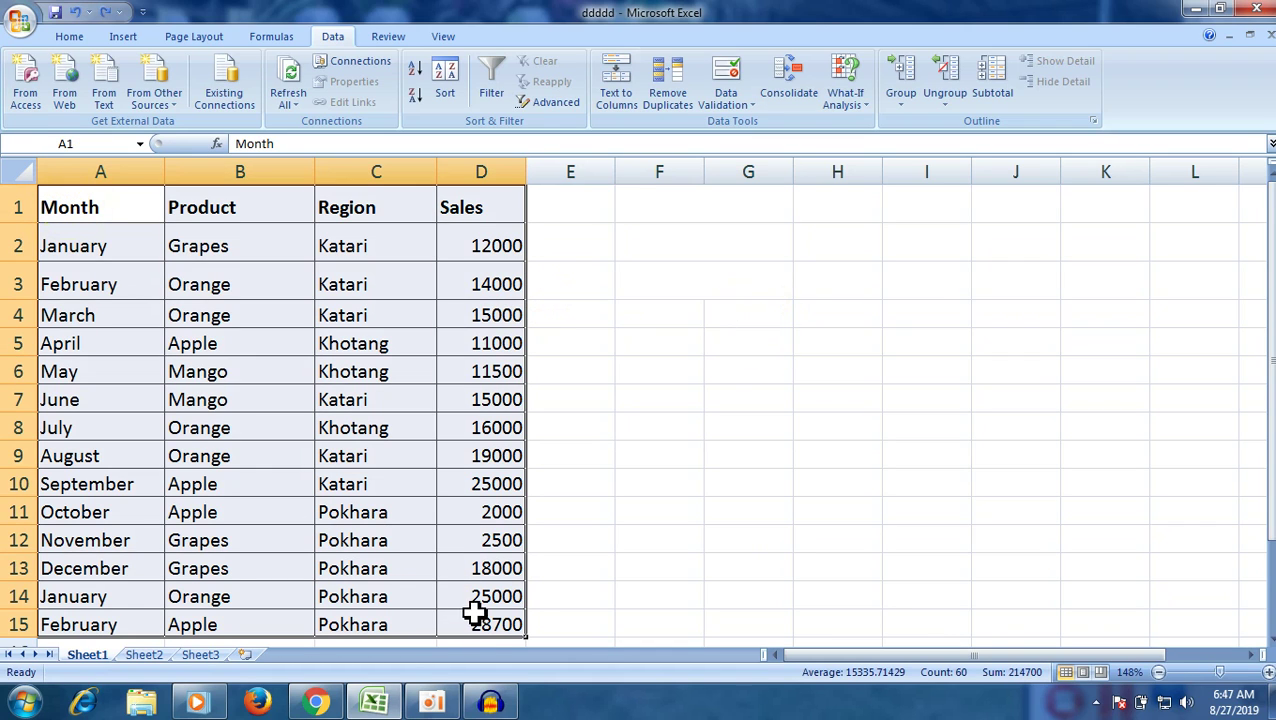
pyautogui.moveTo(1272, 370)
pyautogui.mouseDown()
pyautogui.moveTo(1272, 410)
pyautogui.moveTo(1272, 375)
pyautogui.mouseUp()
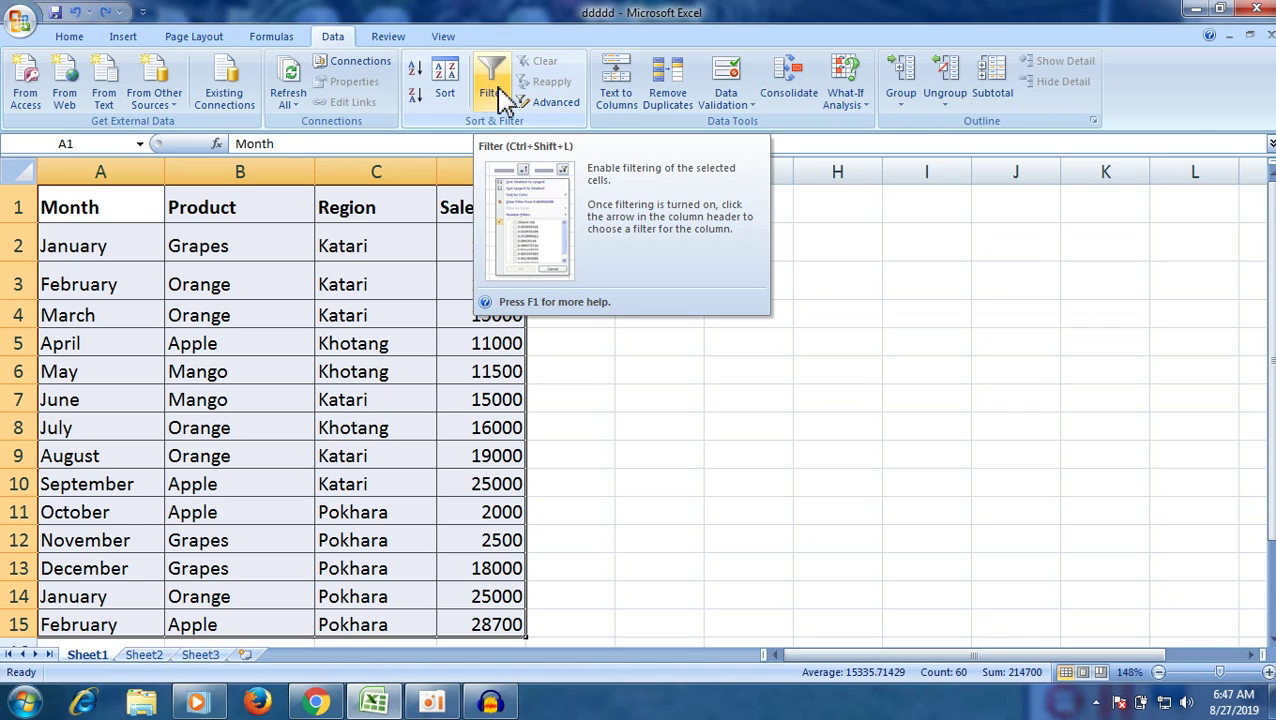
pyautogui.click(495, 95)
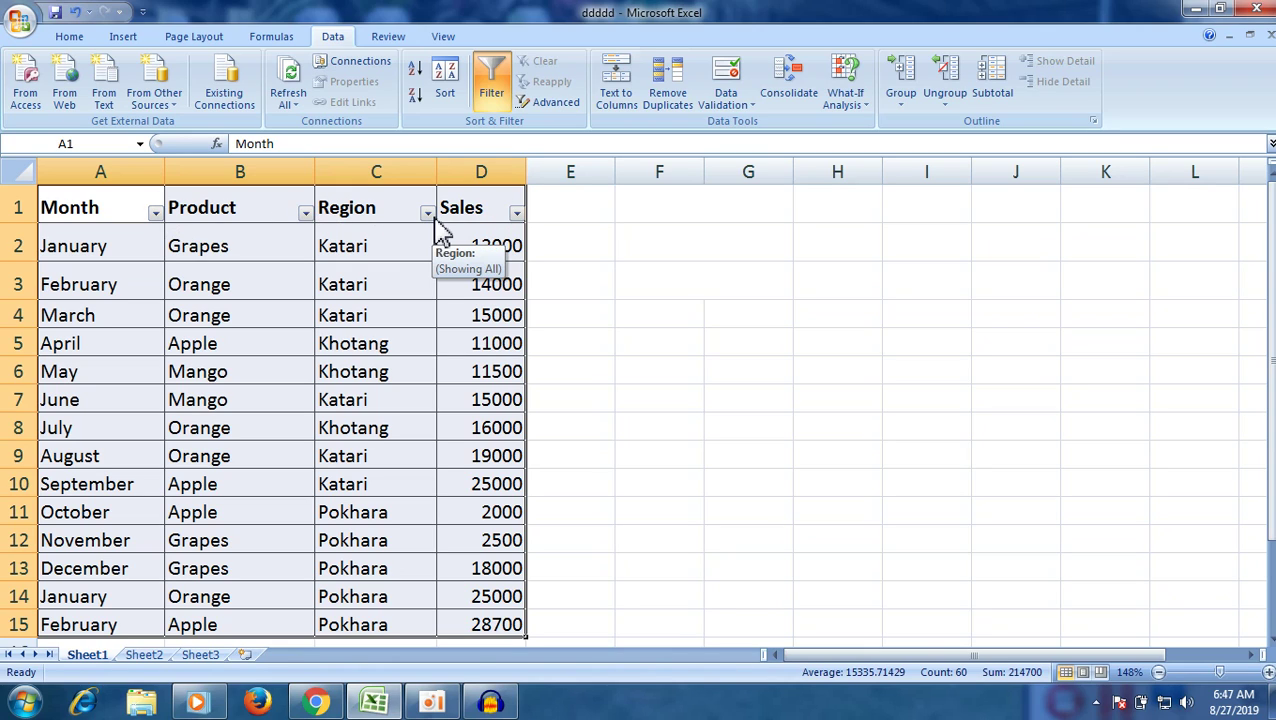
# - Filter the Region column to show only the Katari rows
pyautogui.click(428, 213)
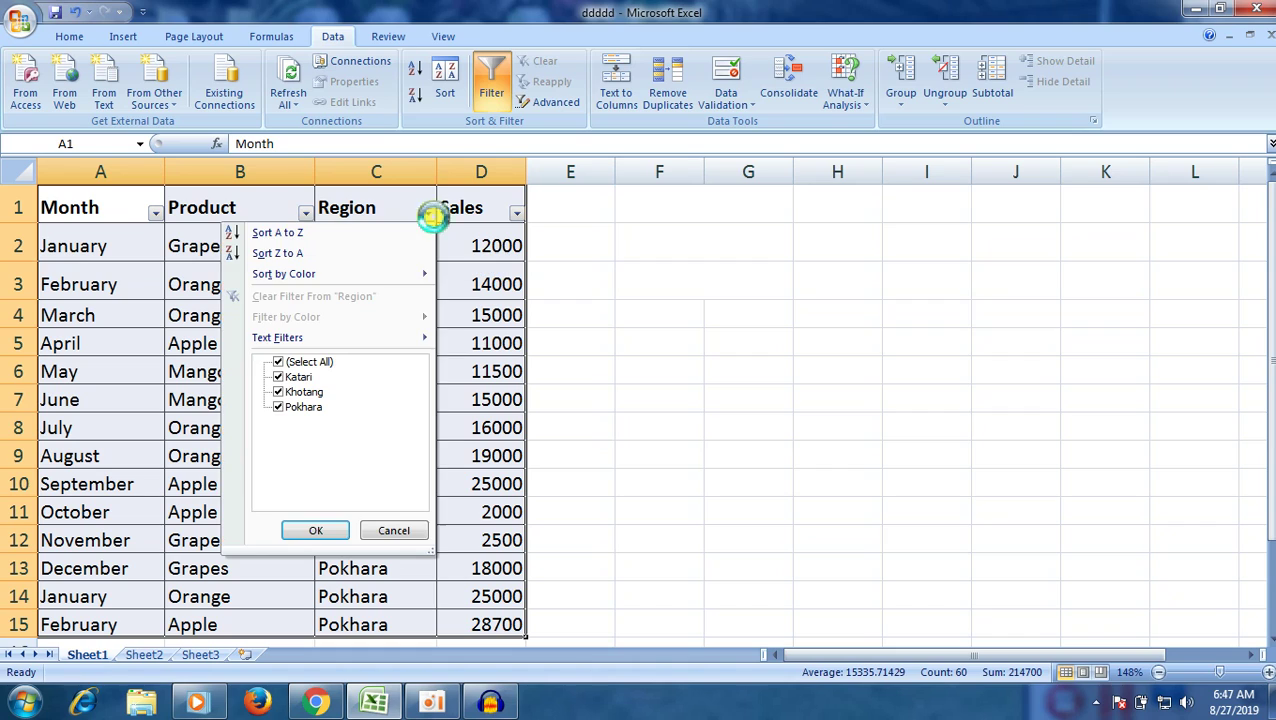
pyautogui.click(296, 364)
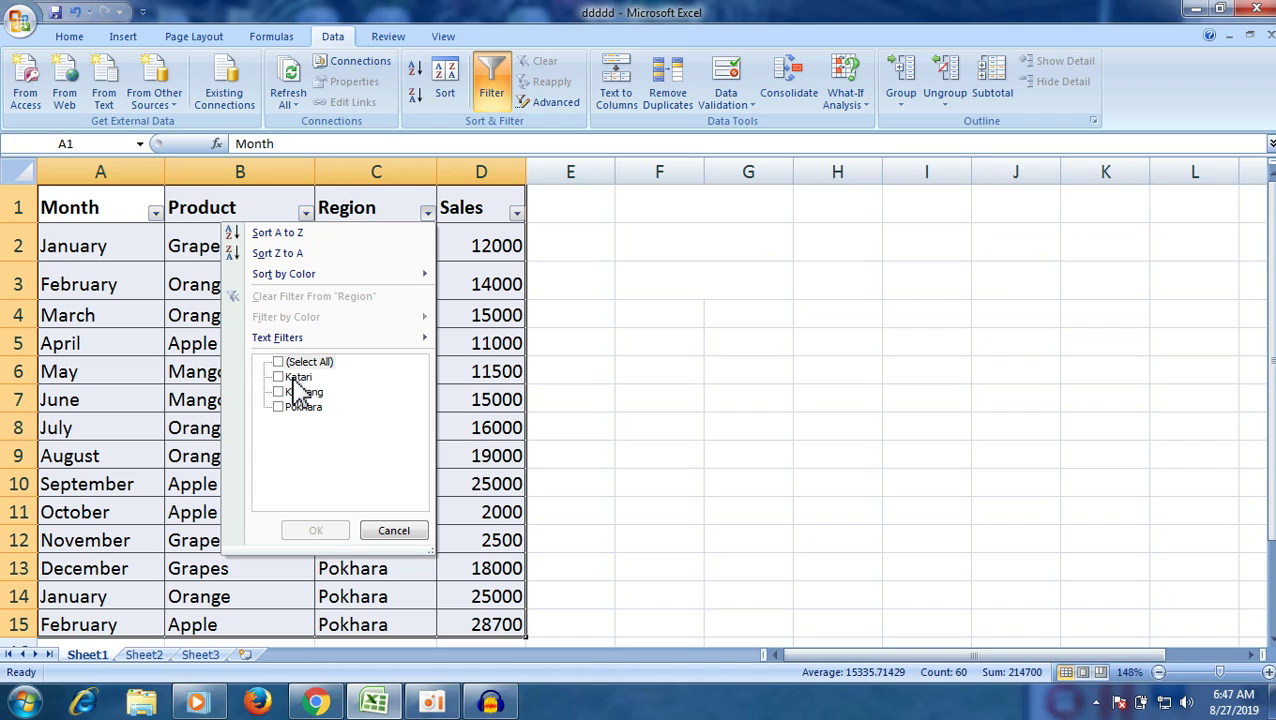
pyautogui.click(297, 378)
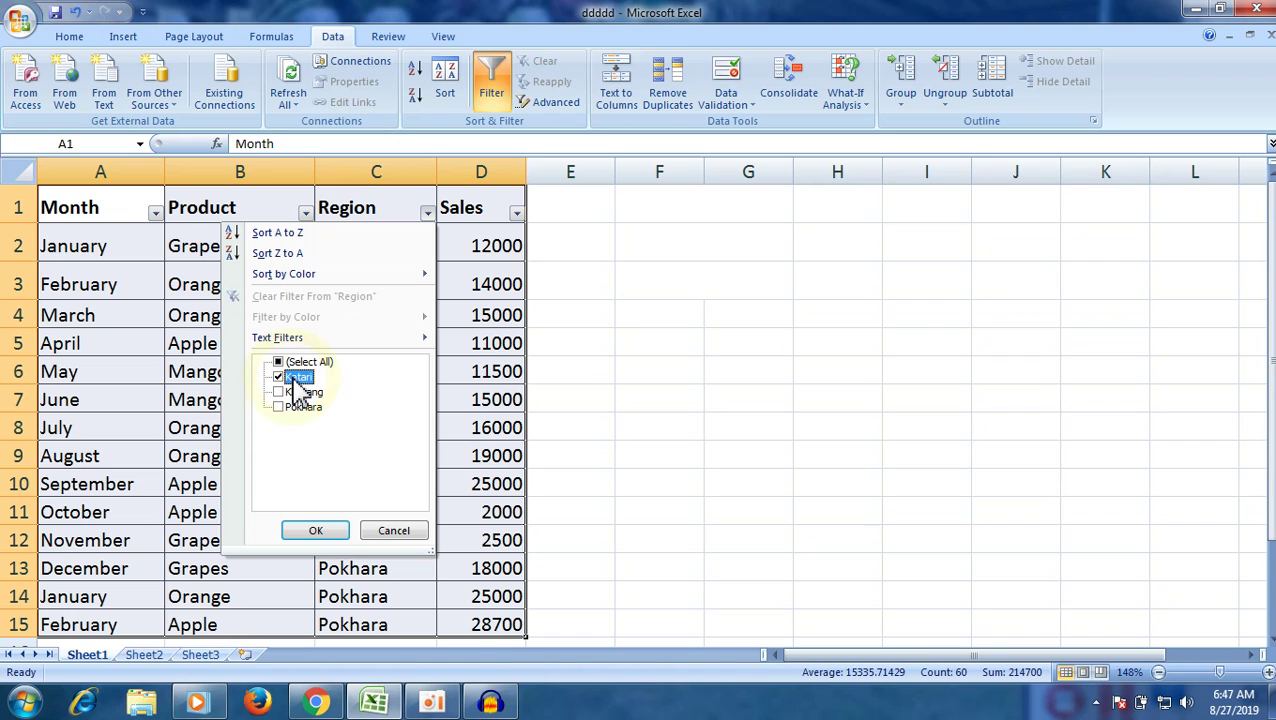
pyautogui.click(318, 532)
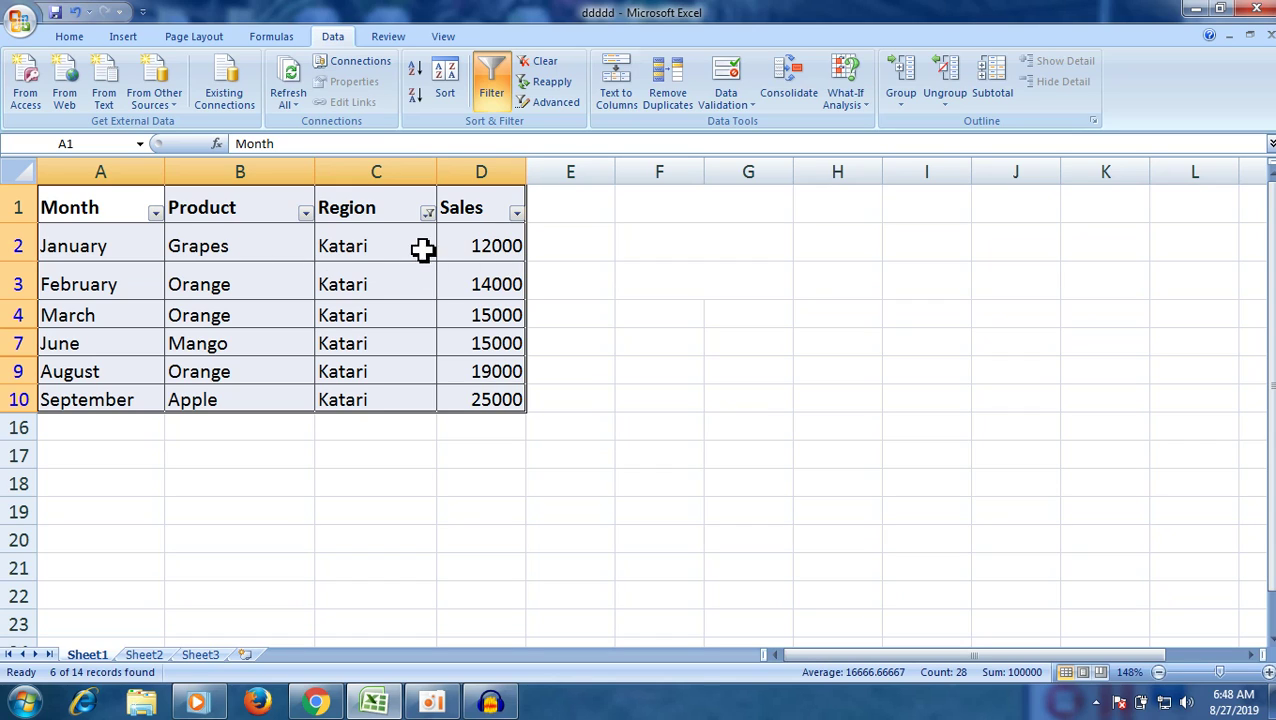
pyautogui.click(428, 214)
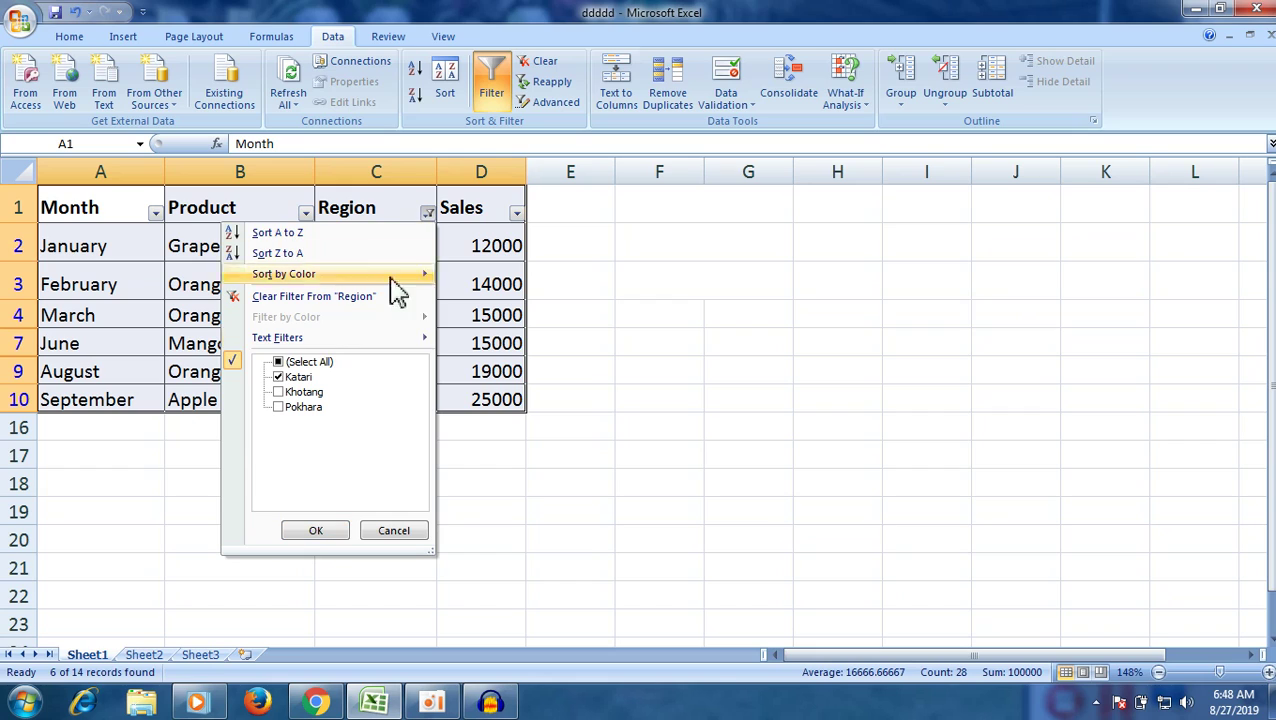
# - Filter the Region column to show only the Pokhara rows
pyautogui.click(303, 362)
pyautogui.click(299, 407)
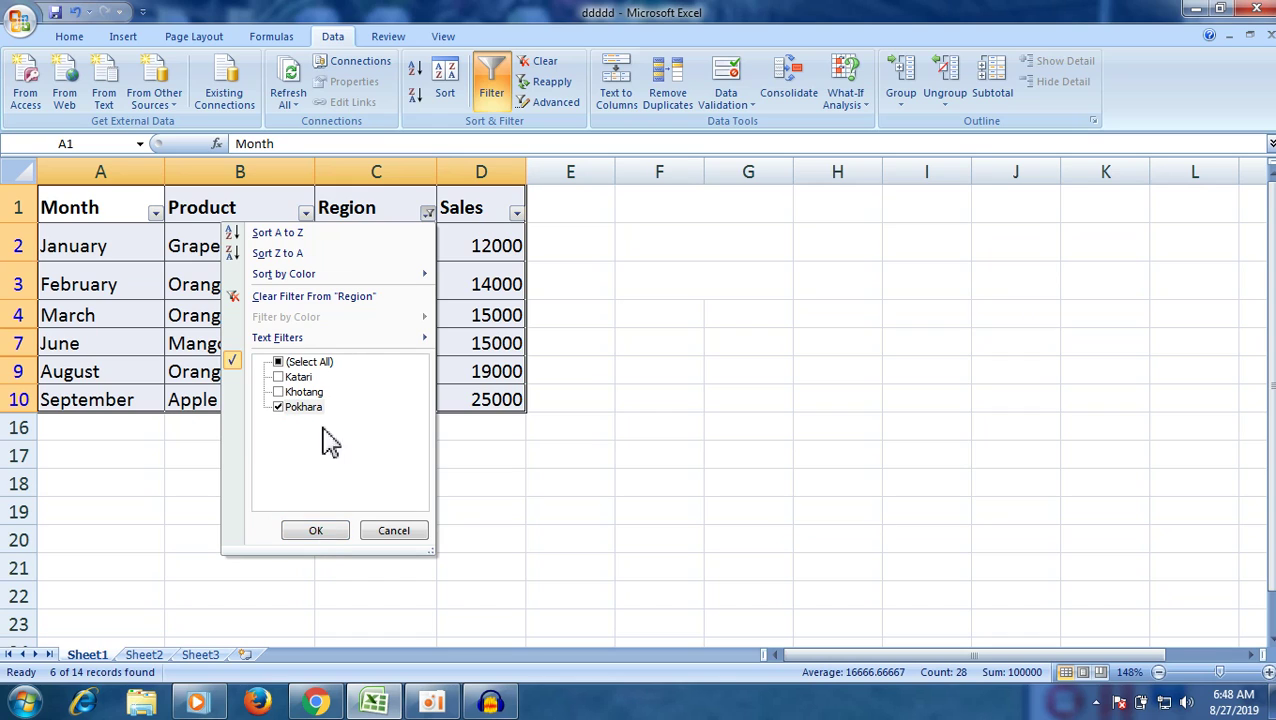
pyautogui.click(318, 531)
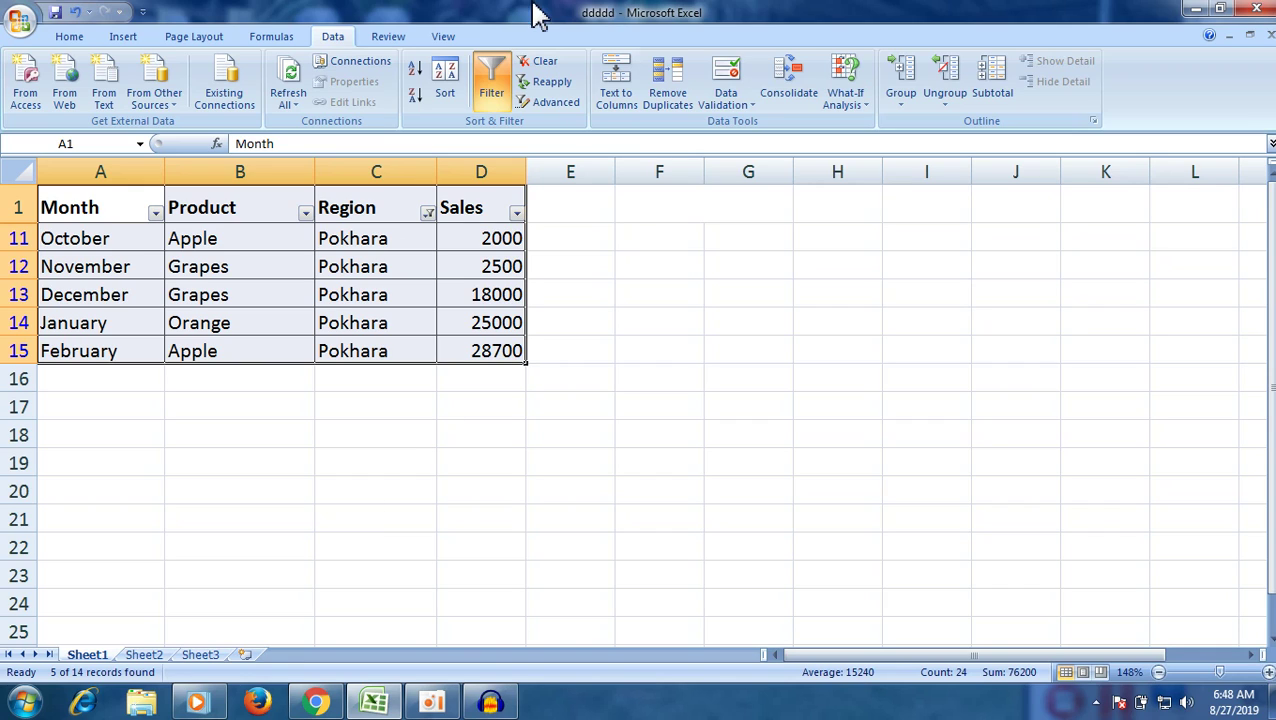
# - Tick Select All in the Region filter so all 14 rows show again
pyautogui.click(430, 213)
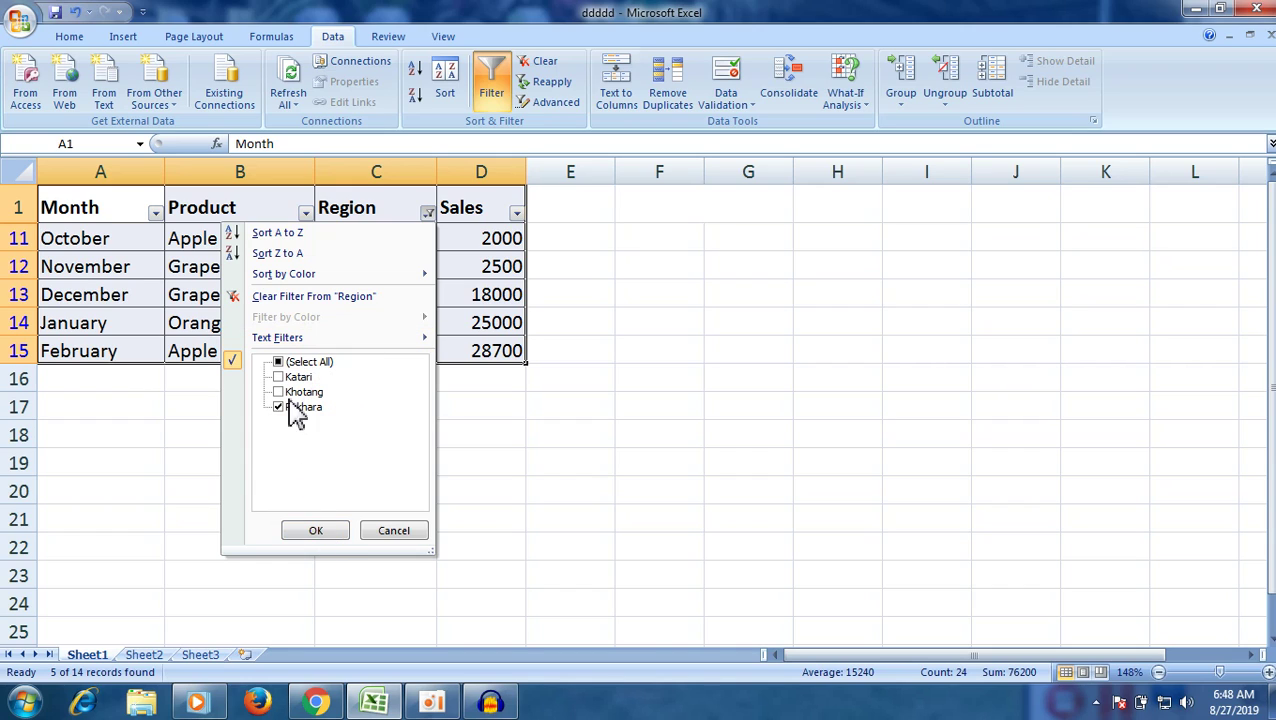
pyautogui.click(260, 362)
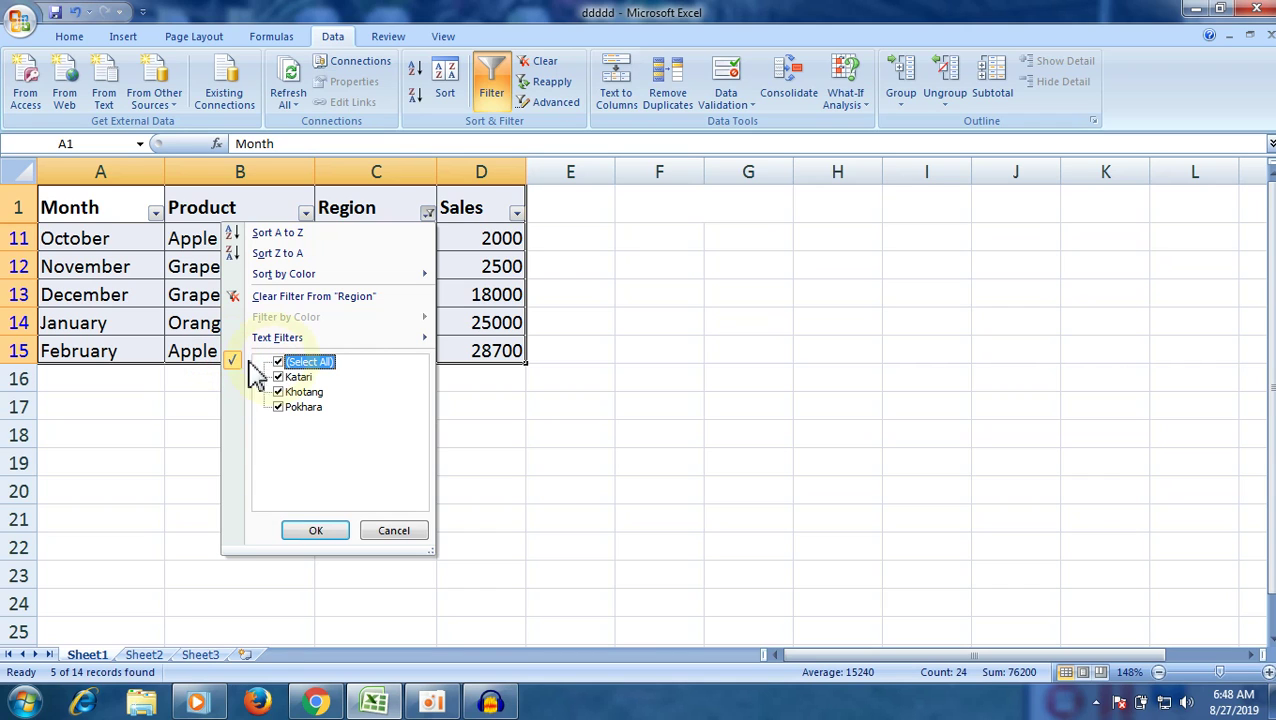
pyautogui.click(325, 530)
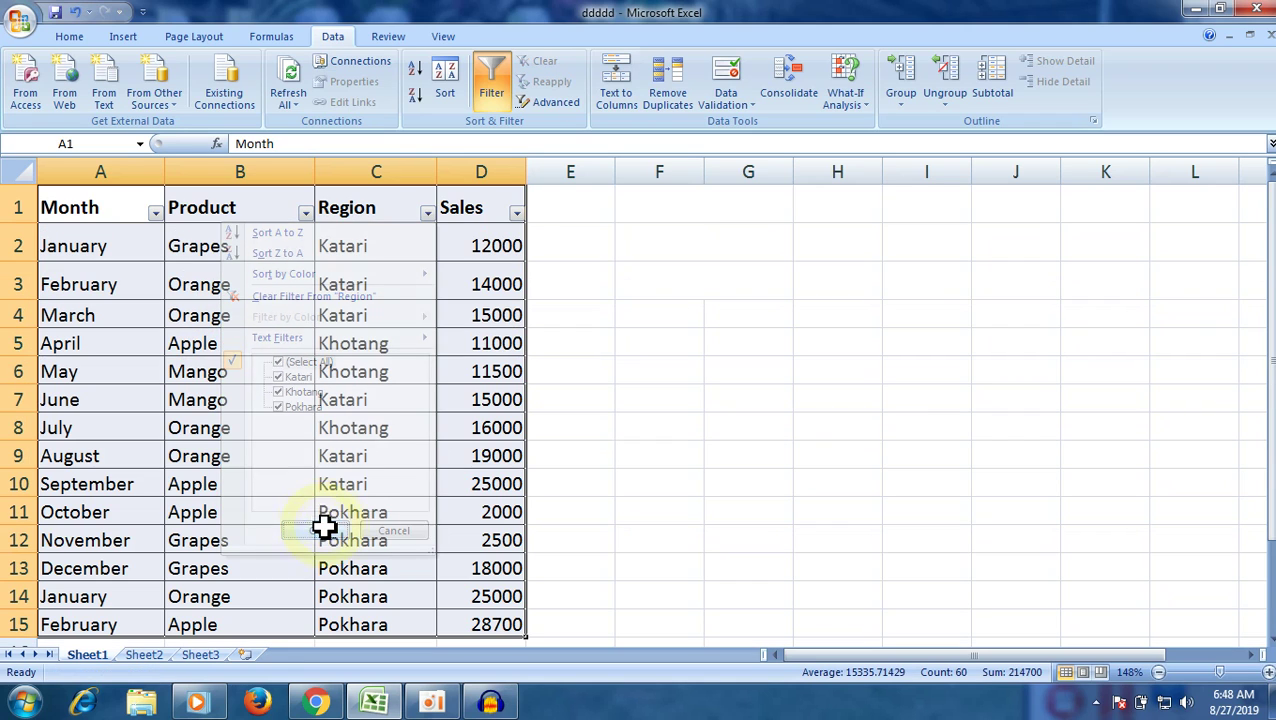
# - Turn Filter off and sort the table by Region on Values, A to Z
pyautogui.click(505, 105)
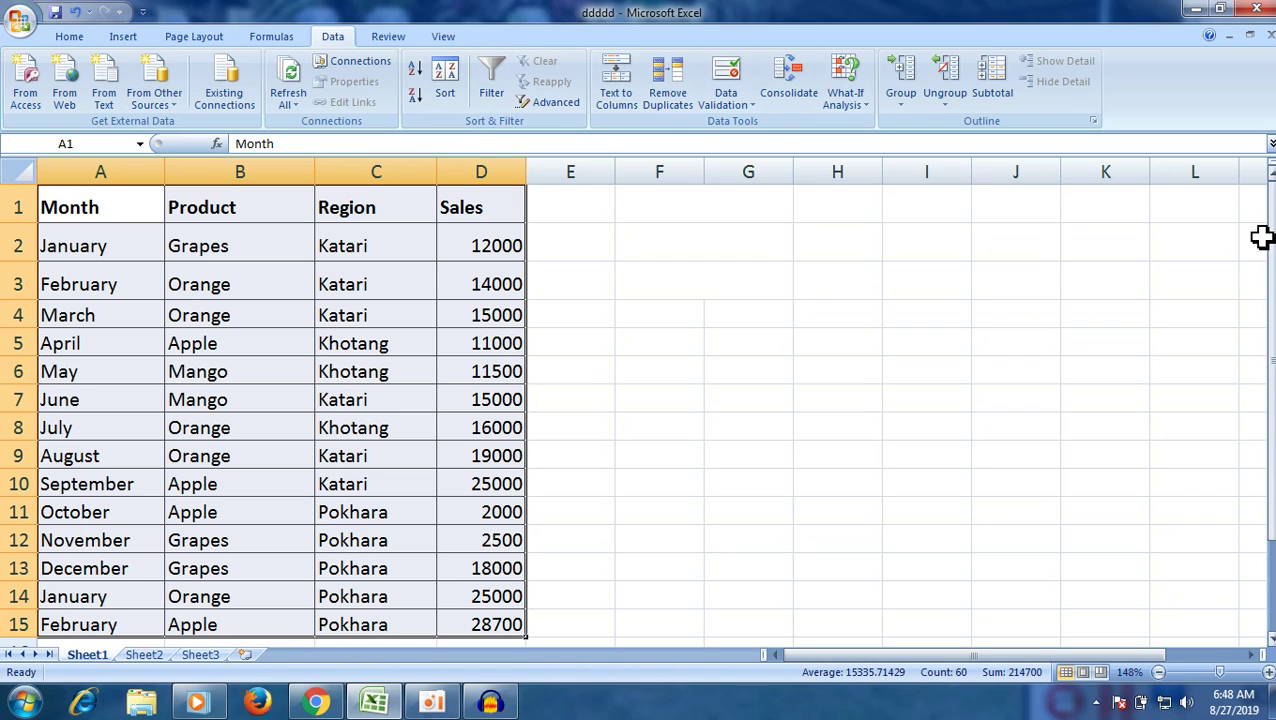
pyautogui.moveTo(1272, 288); pyautogui.dragTo(1273, 290)
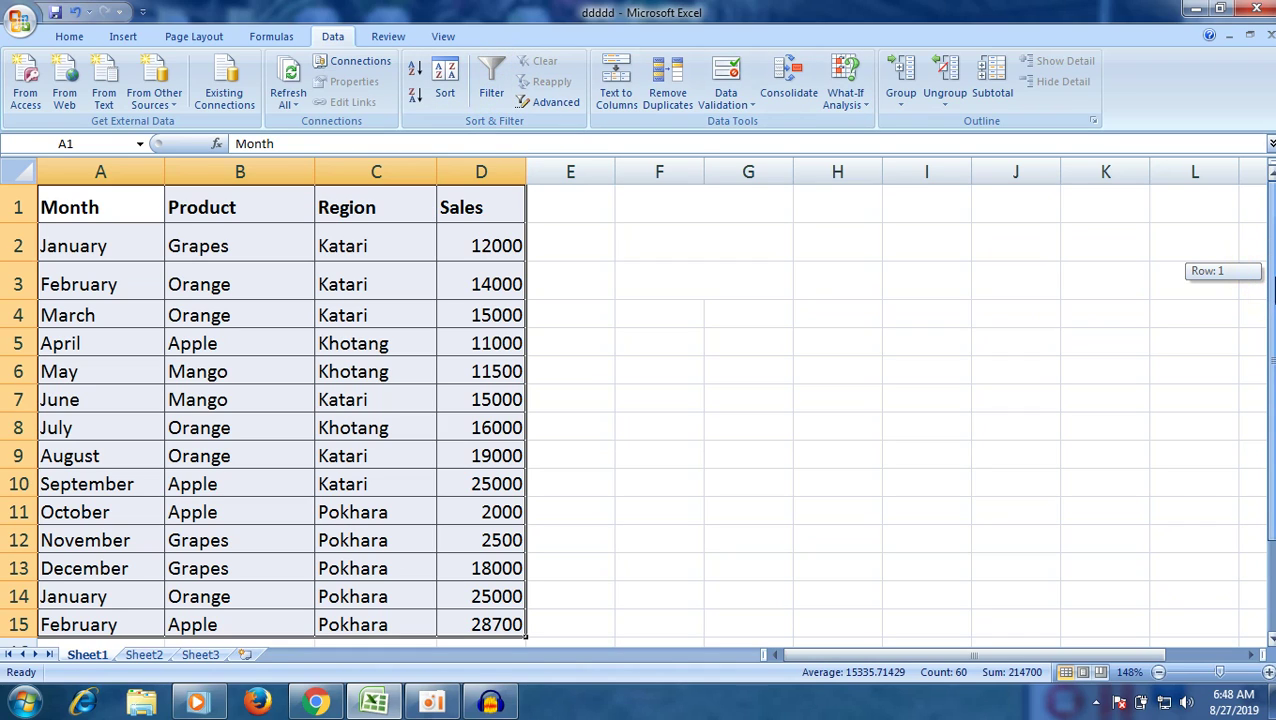
pyautogui.click(452, 103)
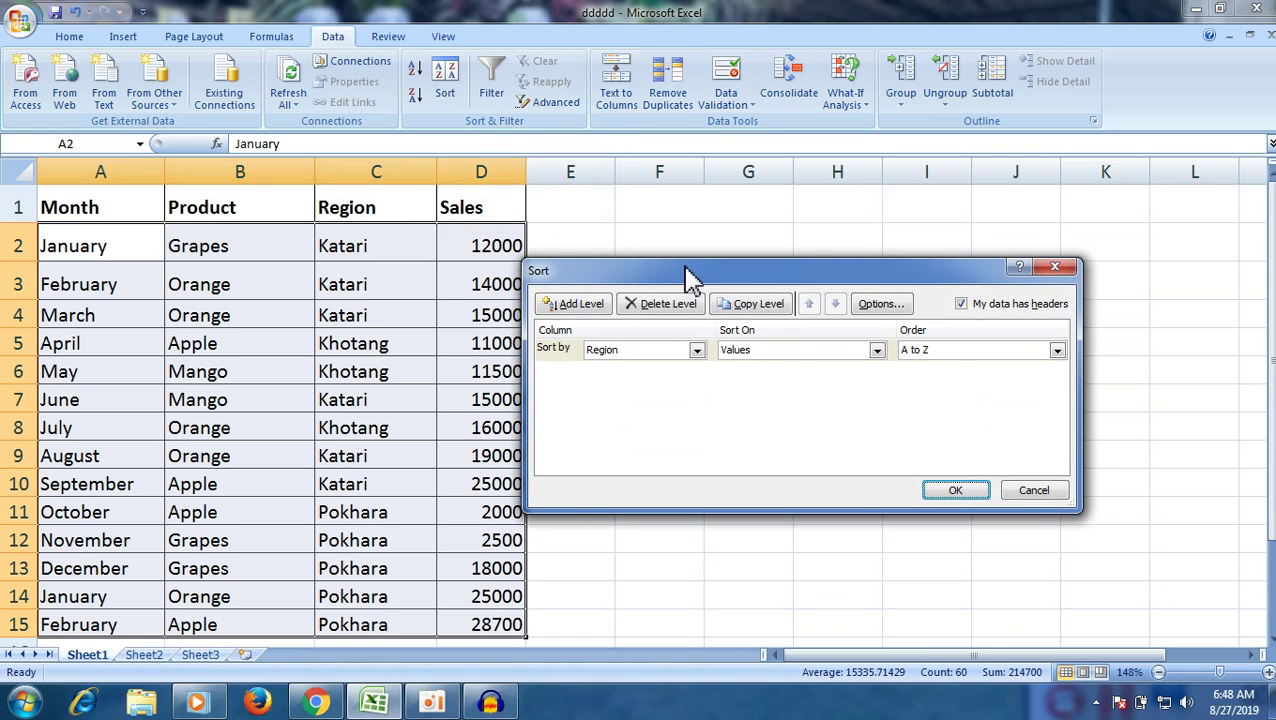
pyautogui.moveTo(688, 268); pyautogui.dragTo(736, 212)
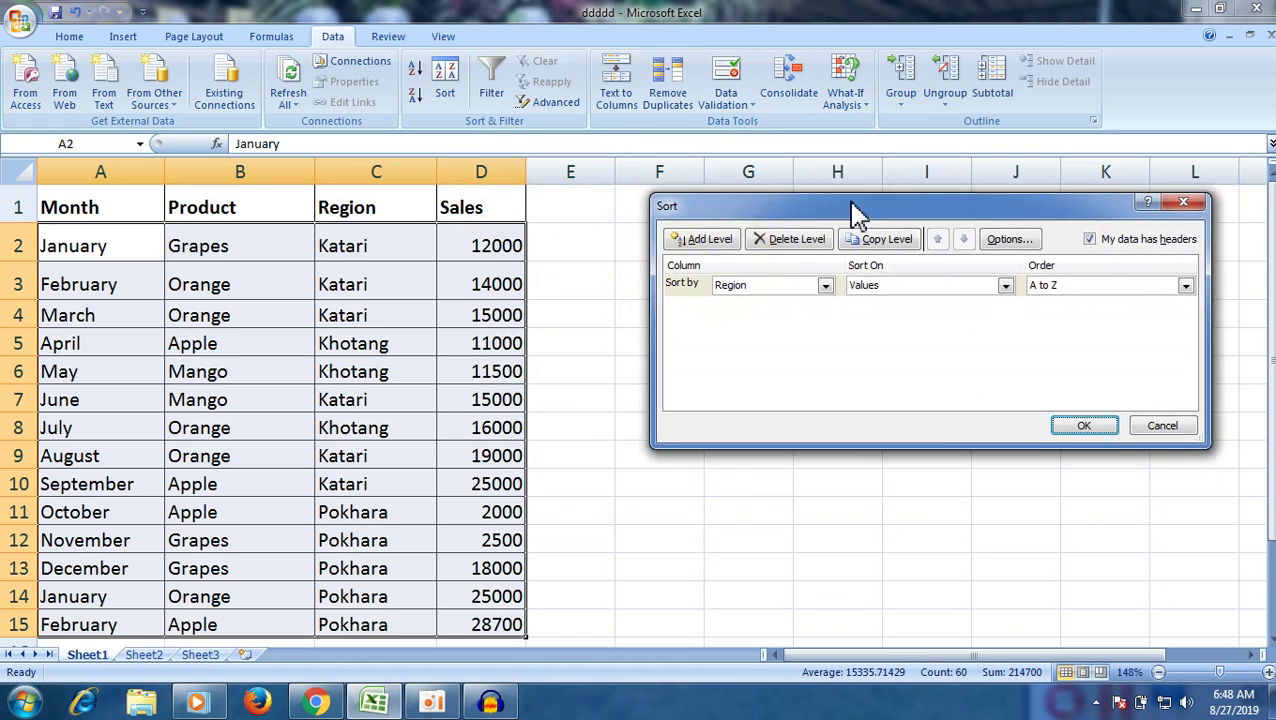
pyautogui.click(825, 286)
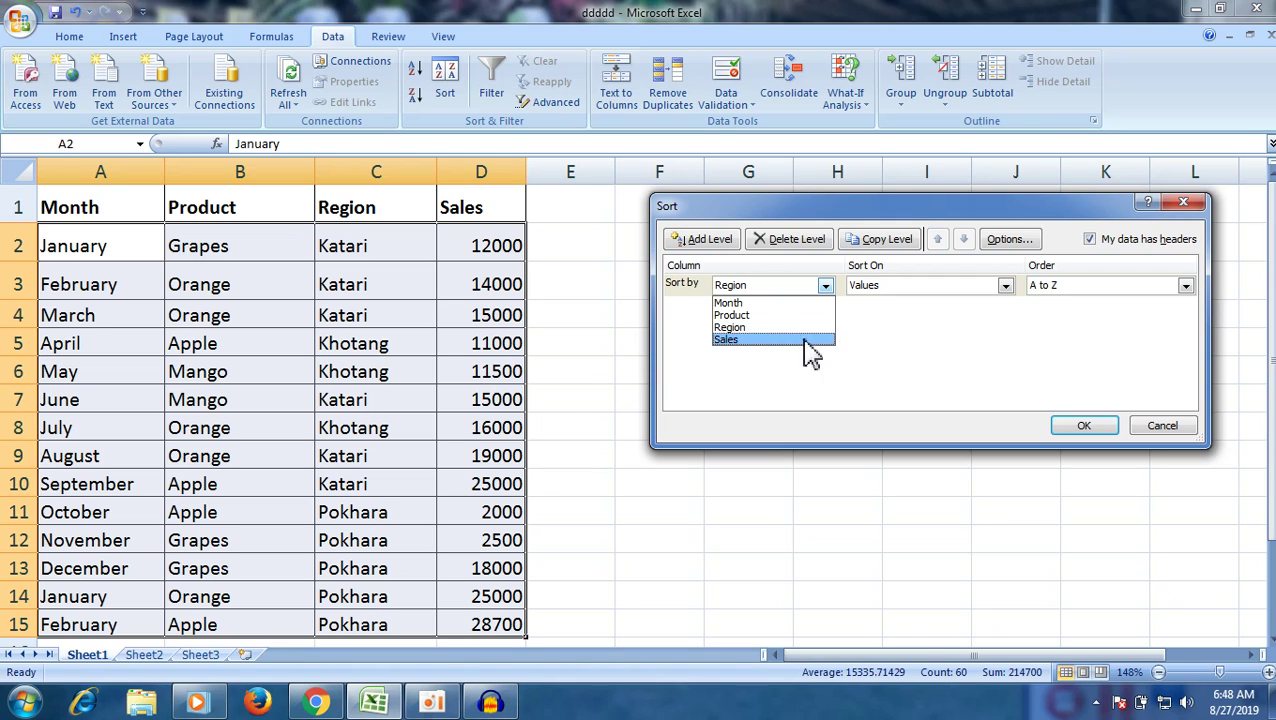
pyautogui.click(750, 328)
pyautogui.click(920, 286)
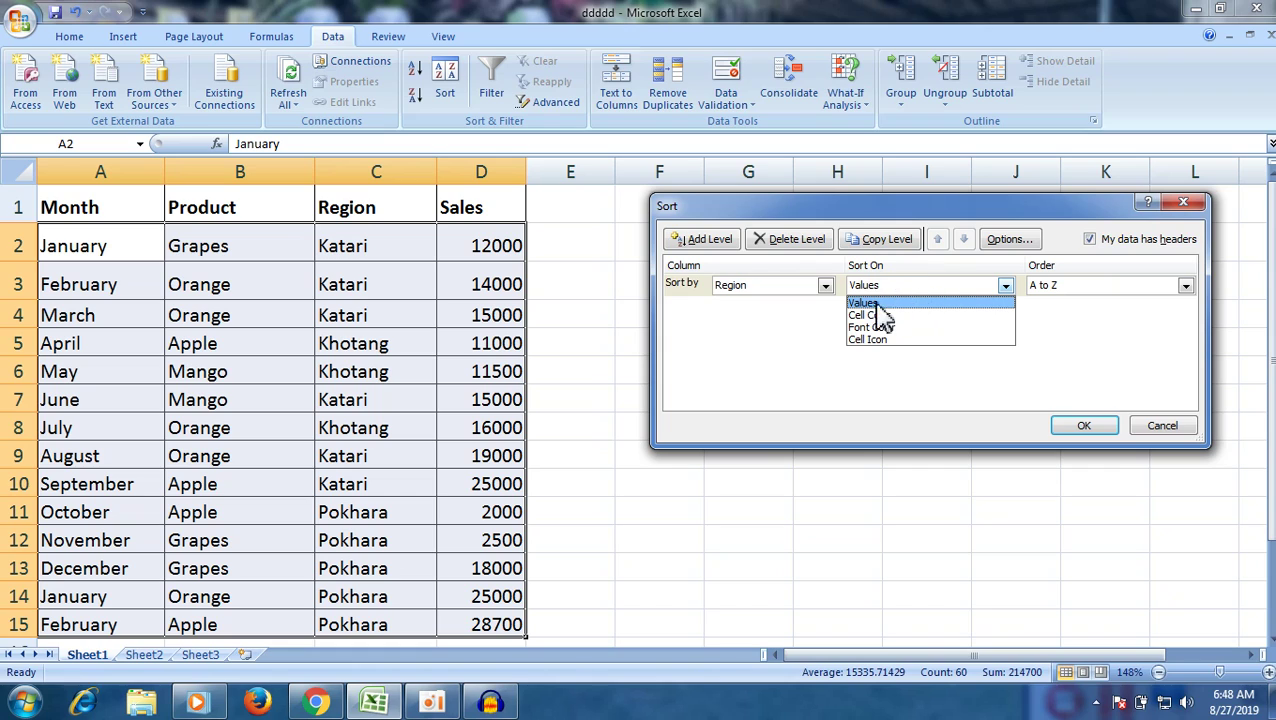
pyautogui.click(877, 304)
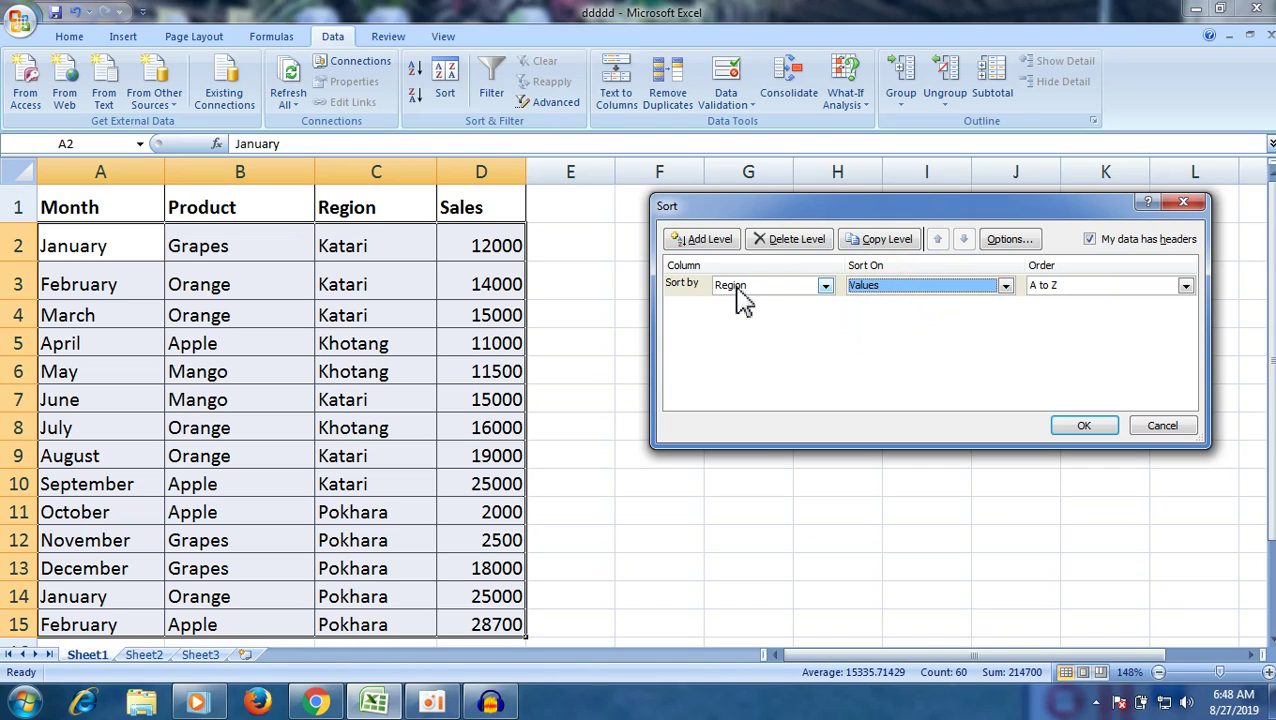
pyautogui.click(770, 287)
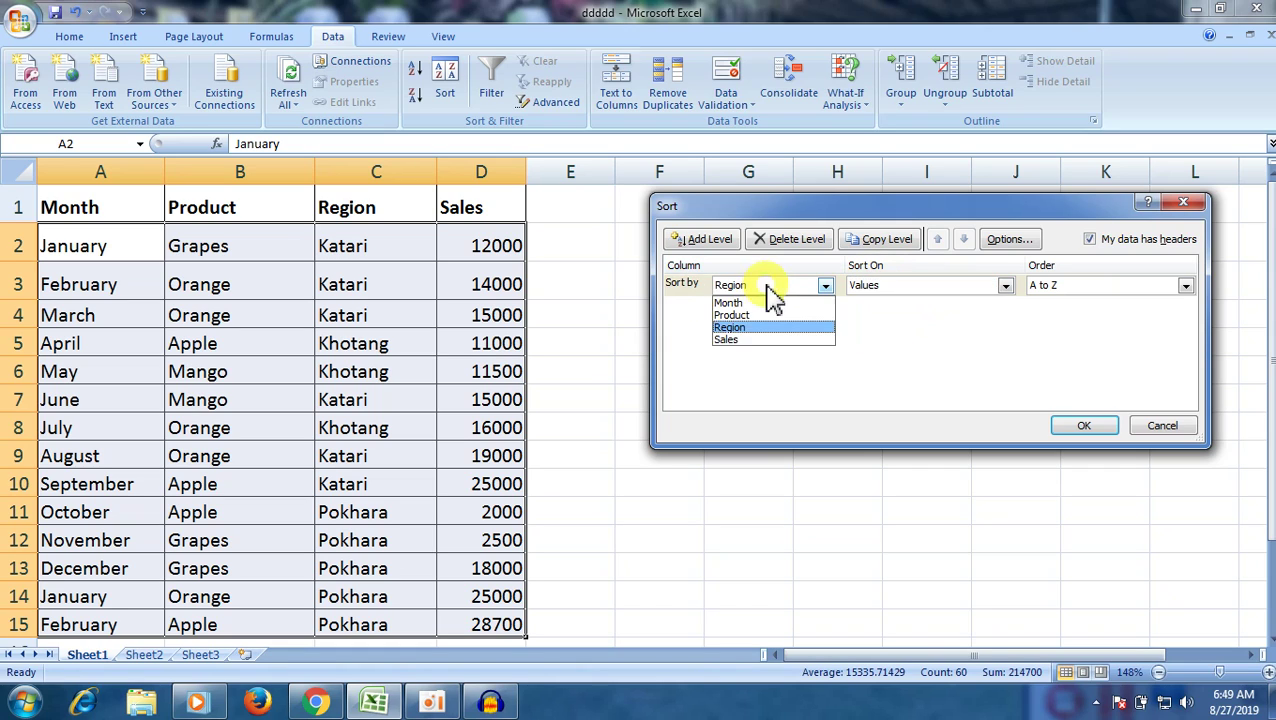
pyautogui.click(735, 326)
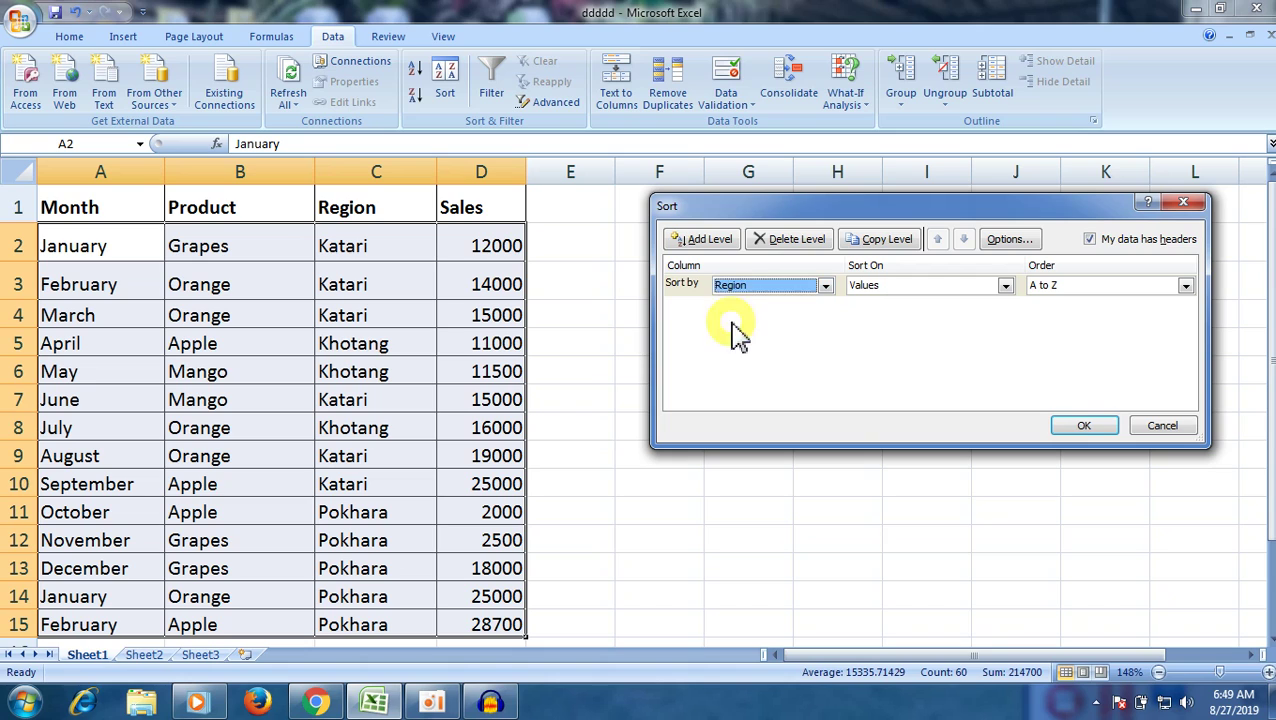
pyautogui.click(1082, 425)
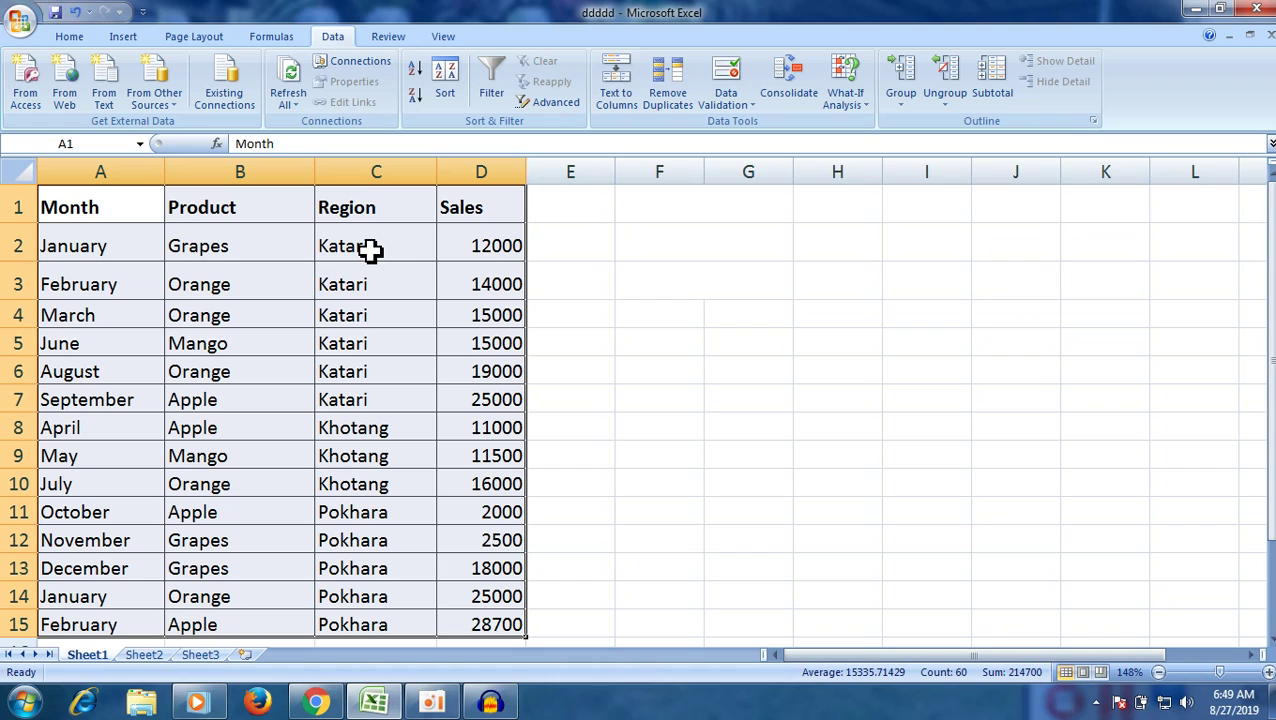
# - Check the Katari, Khotang and Pokhara region groups and their sales values
pyautogui.moveTo(370, 250); pyautogui.dragTo(356, 395)
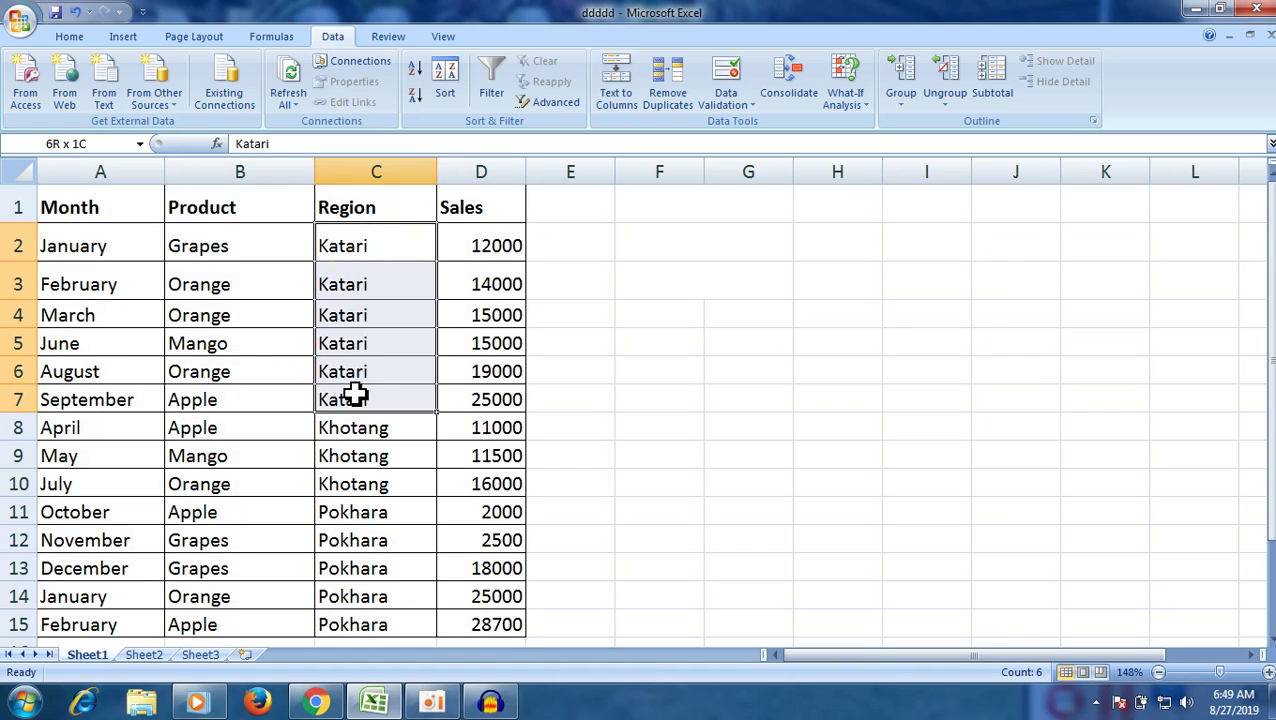
pyautogui.moveTo(487, 288); pyautogui.dragTo(490, 345)
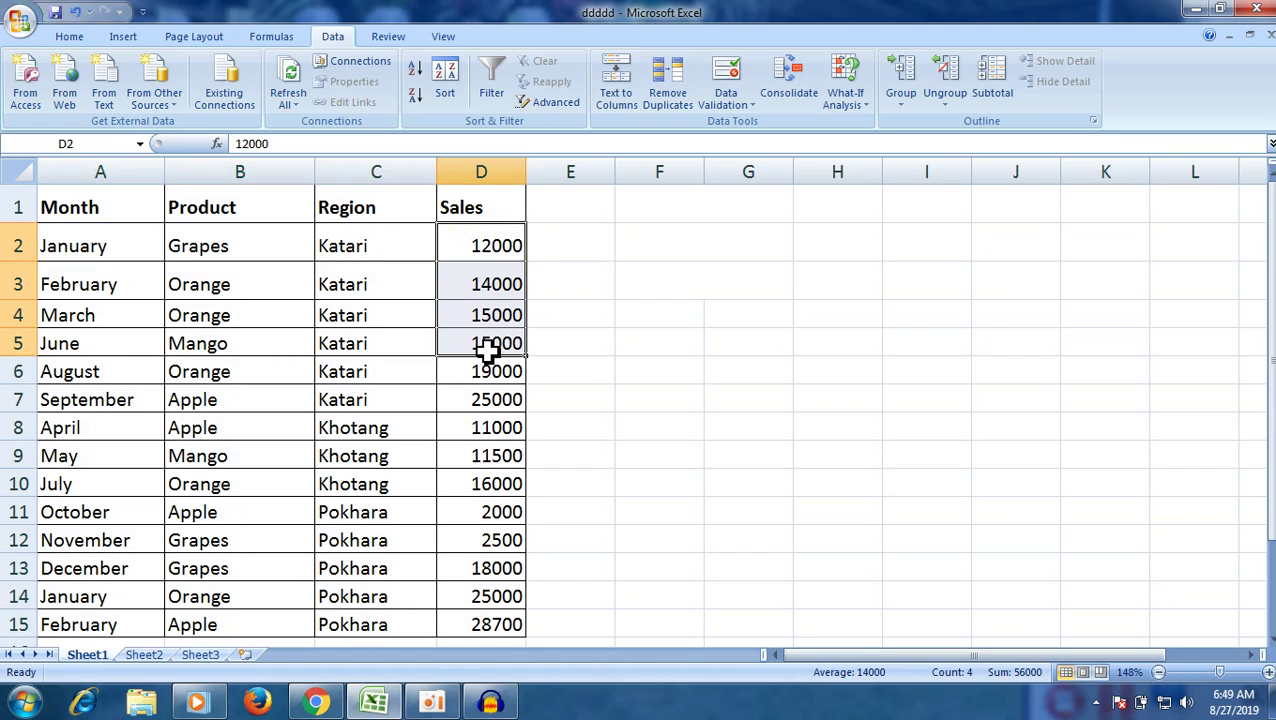
pyautogui.click(490, 345)
pyautogui.moveTo(377, 430); pyautogui.dragTo(375, 486)
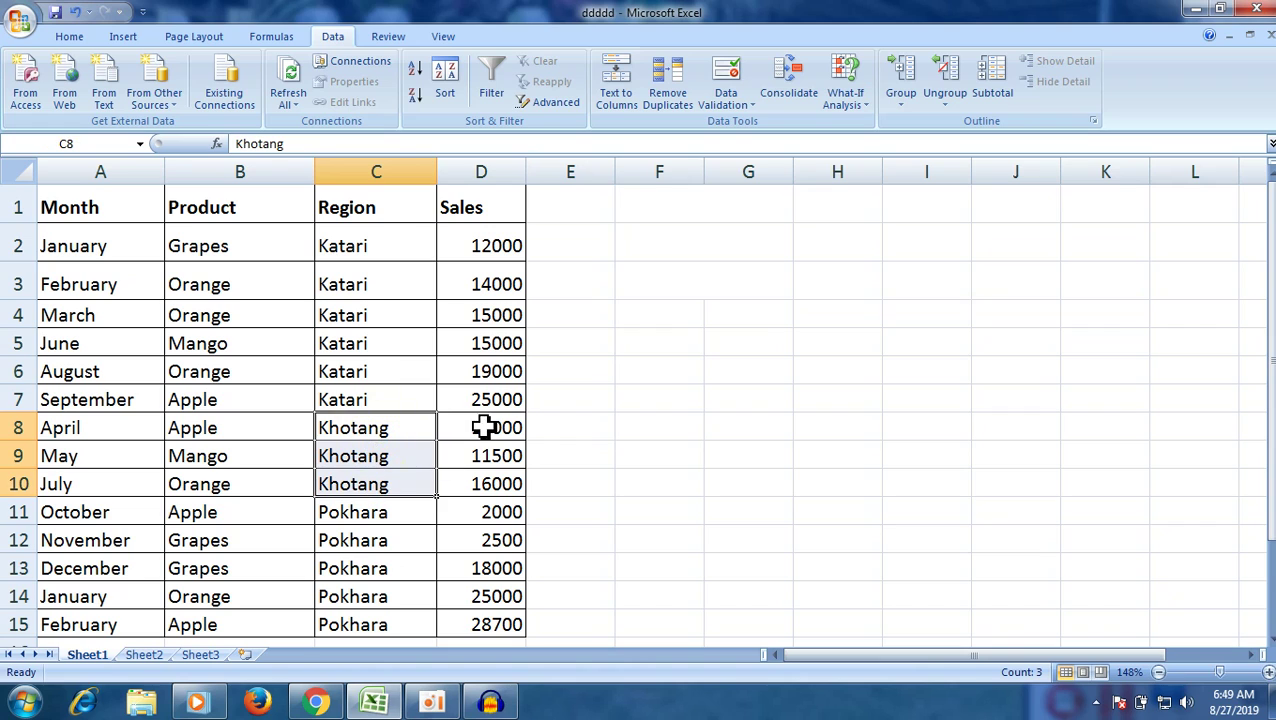
pyautogui.moveTo(487, 427); pyautogui.dragTo(490, 484)
pyautogui.moveTo(1262, 292); pyautogui.dragTo(1262, 310)
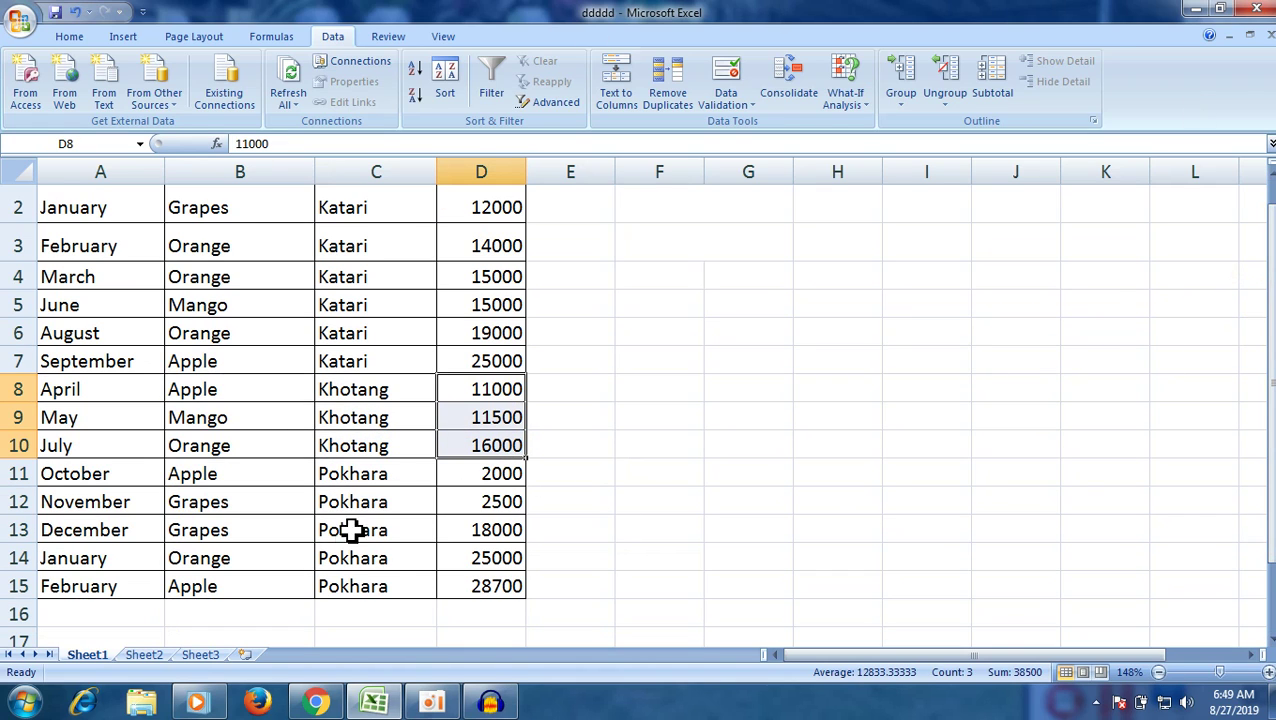
pyautogui.moveTo(370, 478); pyautogui.dragTo(370, 587)
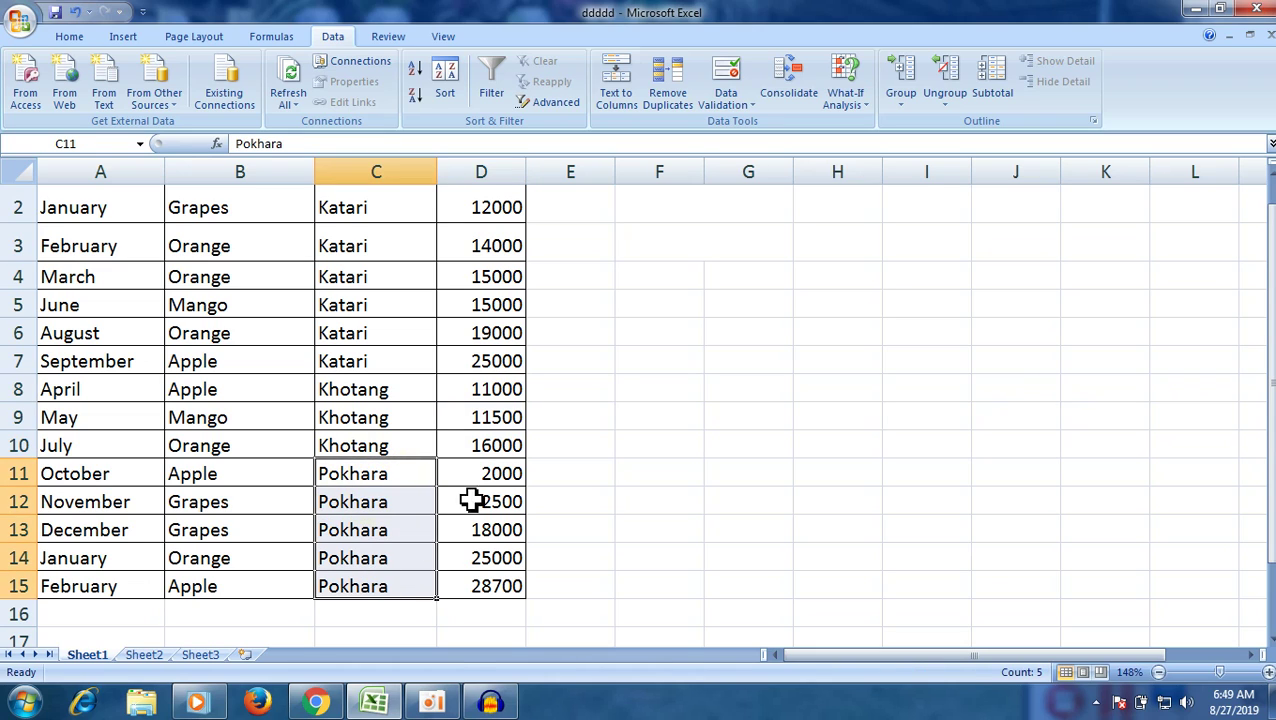
pyautogui.moveTo(488, 482); pyautogui.dragTo(493, 584)
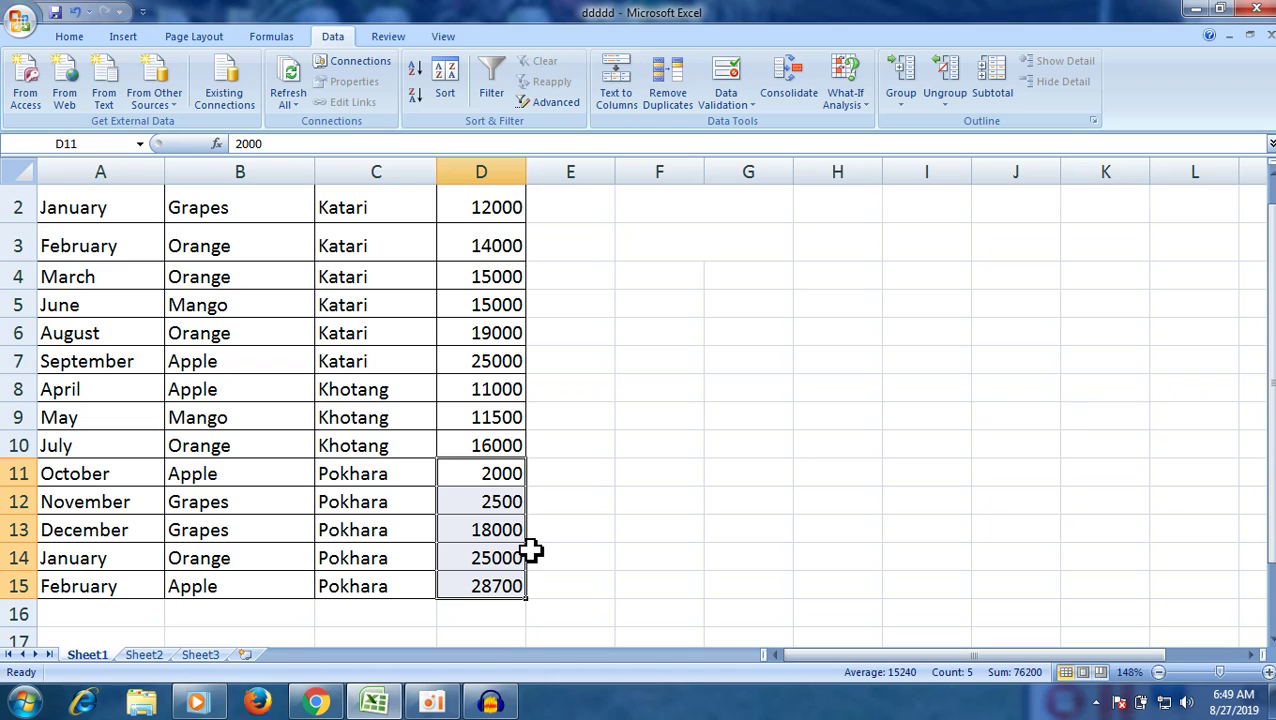
pyautogui.moveTo(357, 248); pyautogui.dragTo(365, 353)
pyautogui.moveTo(490, 250); pyautogui.dragTo(490, 305)
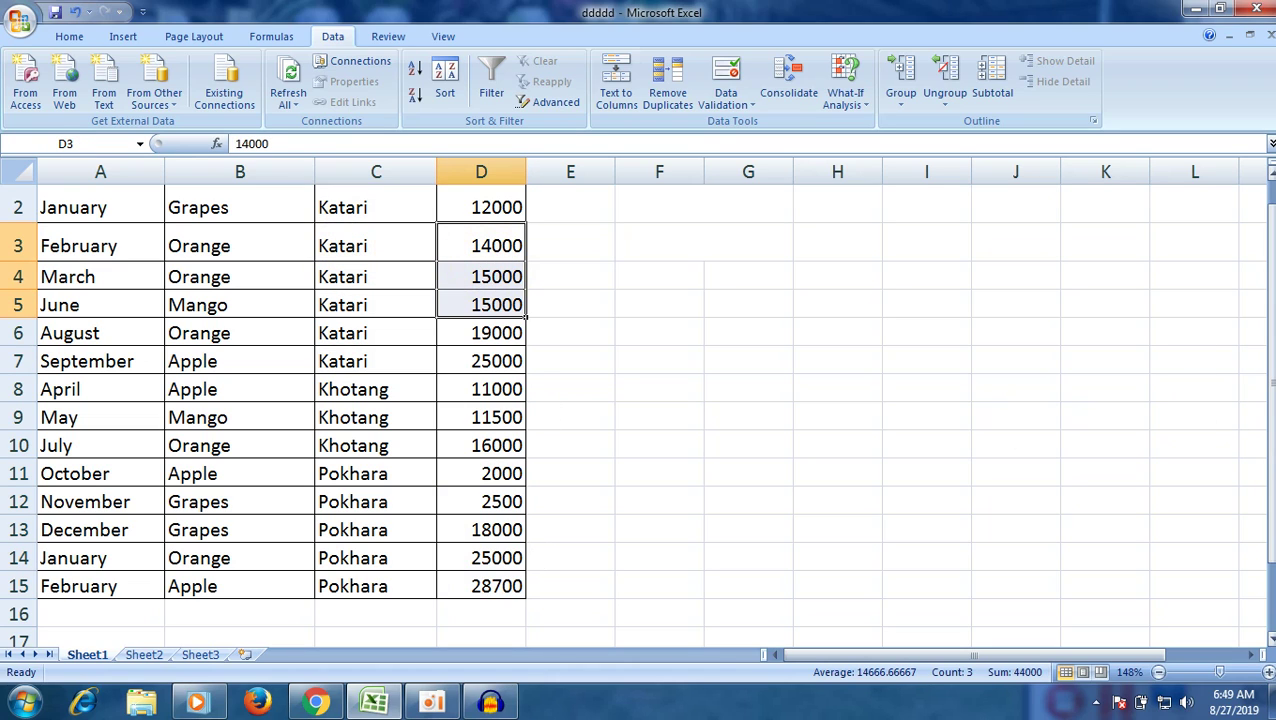
pyautogui.moveTo(1268, 415); pyautogui.dragTo(1268, 398)
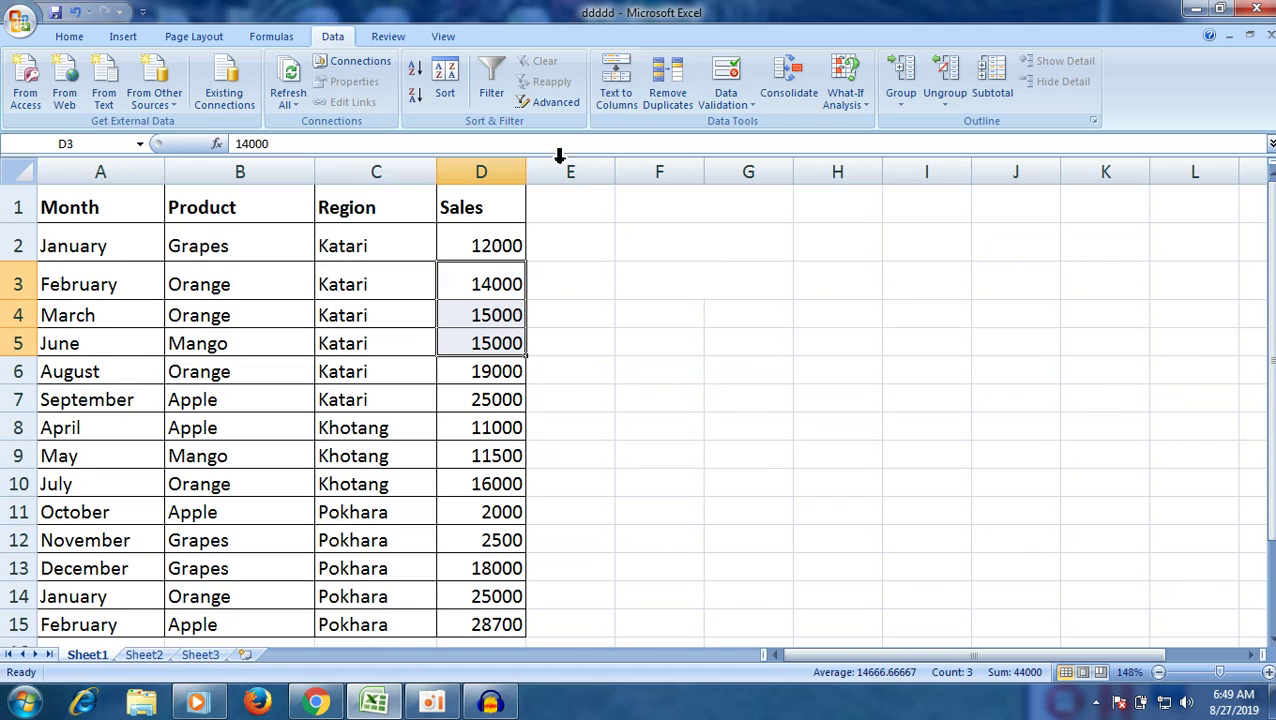
# - Cancel the Sort warning and select the table from the Month header down
pyautogui.click(448, 96)
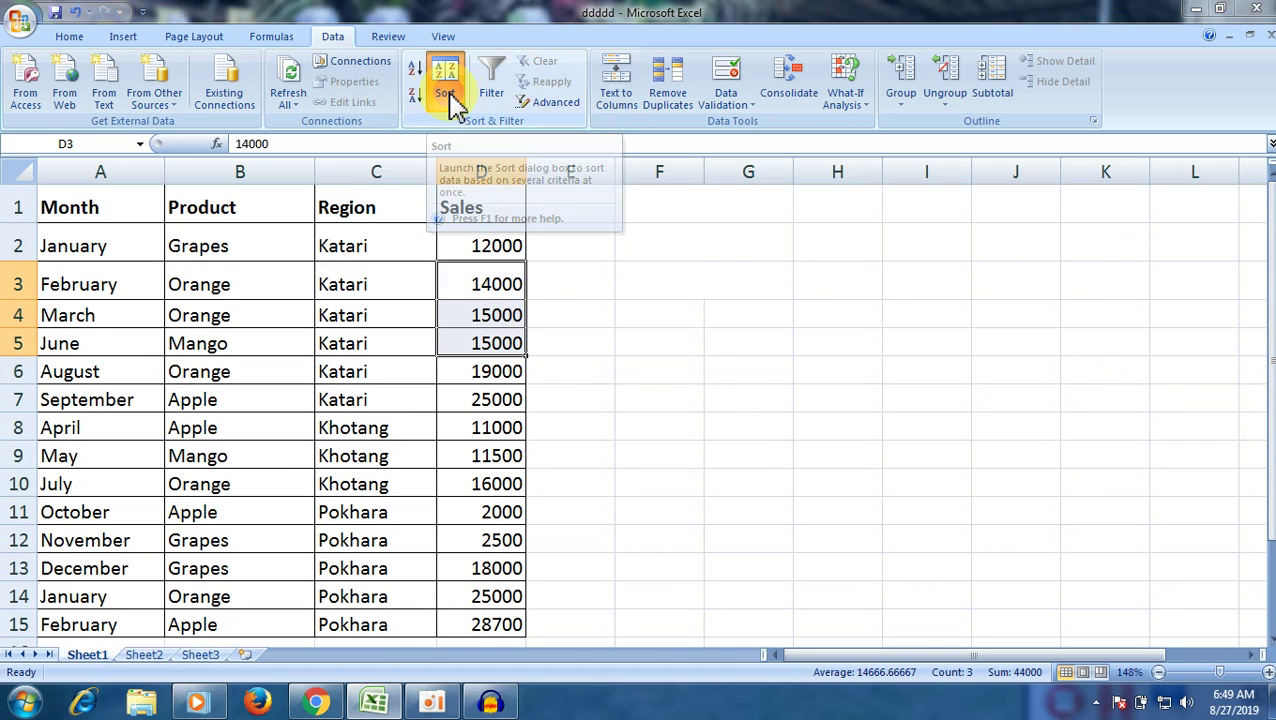
pyautogui.click(1062, 373)
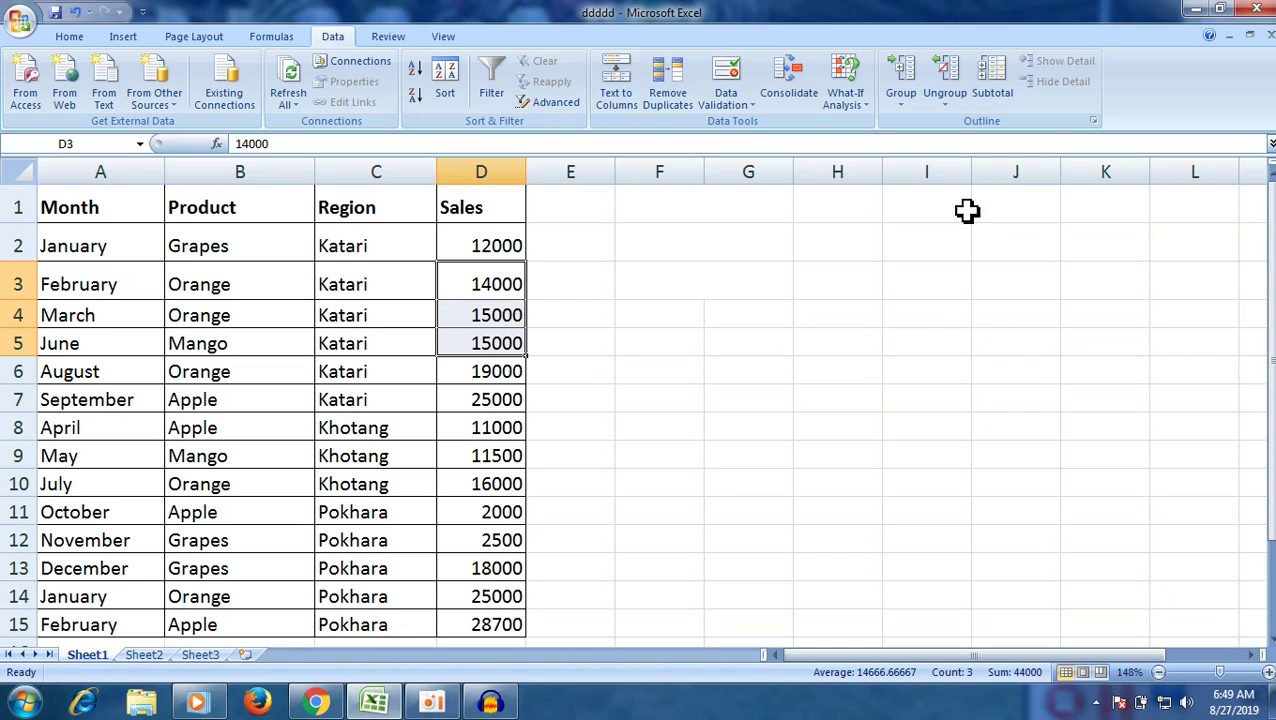
pyautogui.click(876, 252)
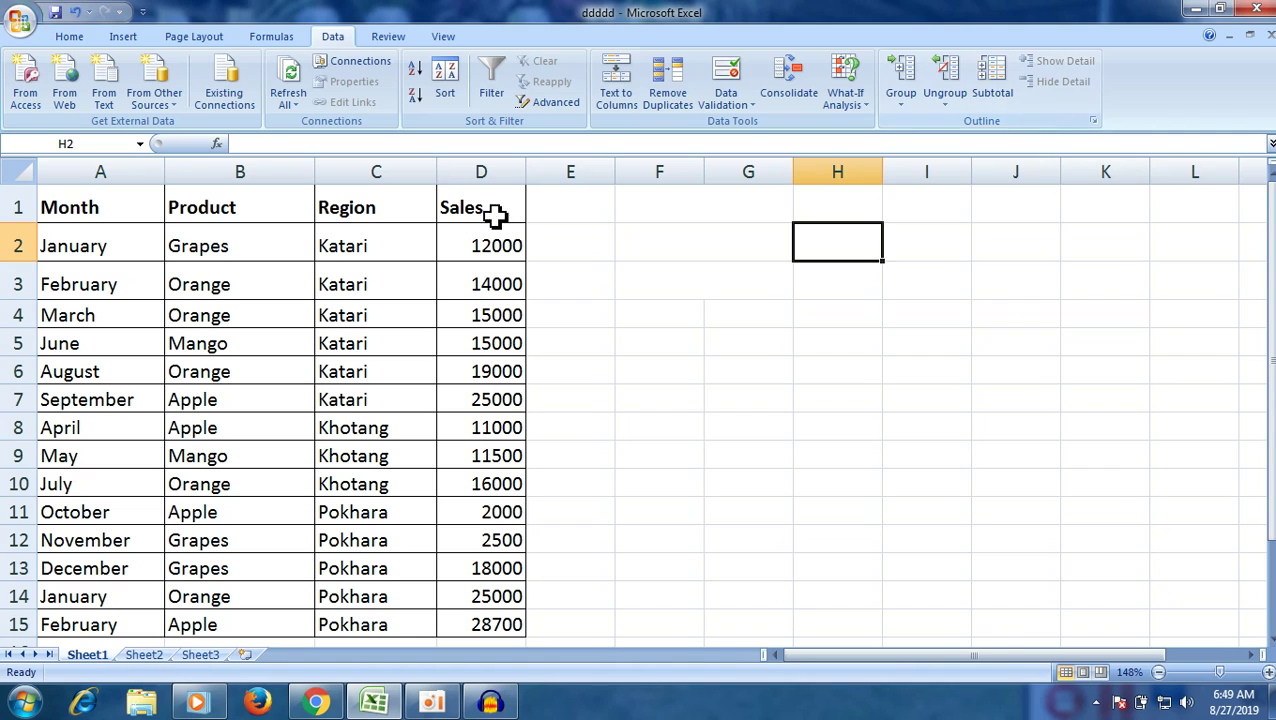
pyautogui.click(245, 318)
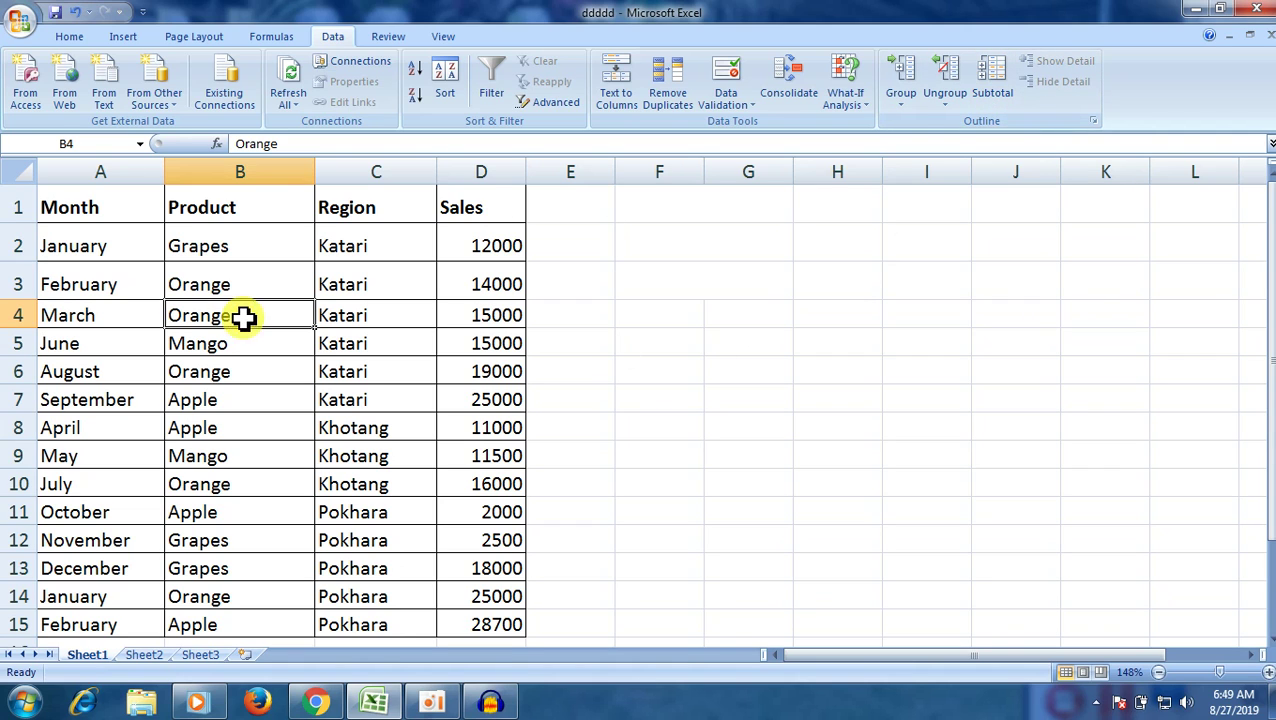
pyautogui.moveTo(46, 208)
pyautogui.mouseDown()
pyautogui.moveTo(487, 630)
pyautogui.moveTo(510, 550)
pyautogui.mouseUp()
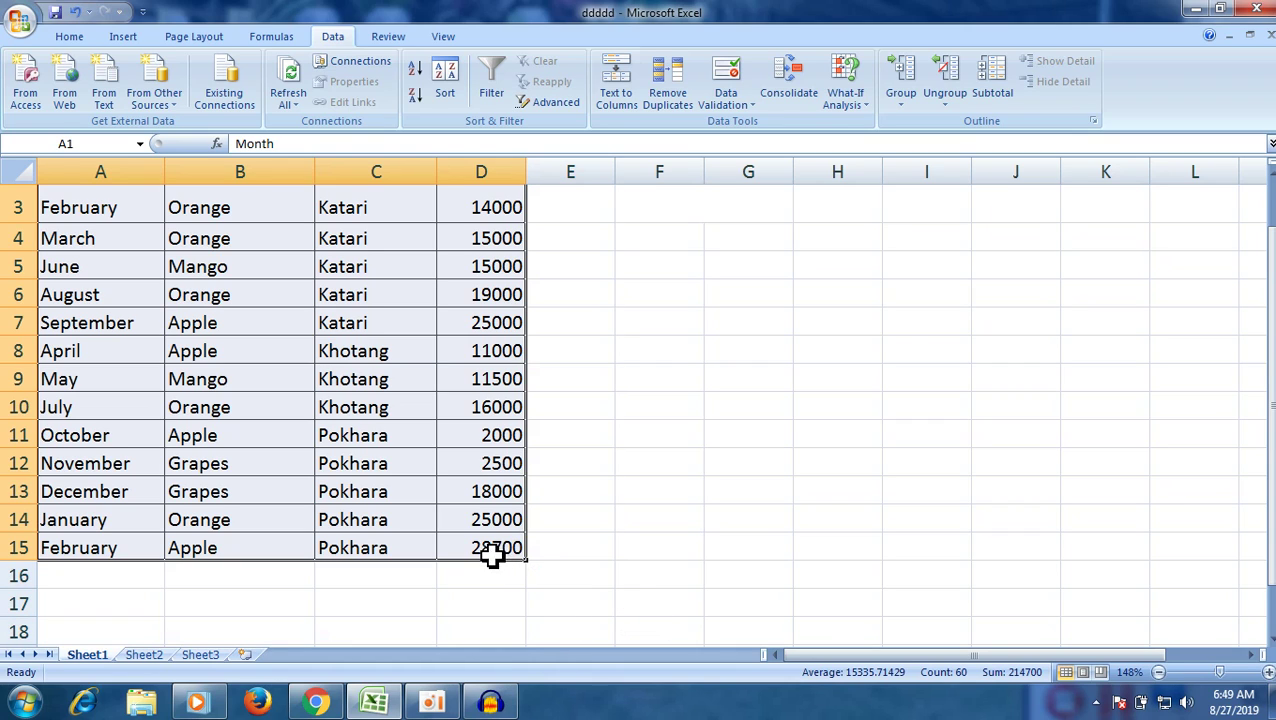
# - In Subtotal, group at each change in Region using the Sum function
pyautogui.click(991, 82)
pyautogui.moveTo(893, 178); pyautogui.dragTo(645, 188)
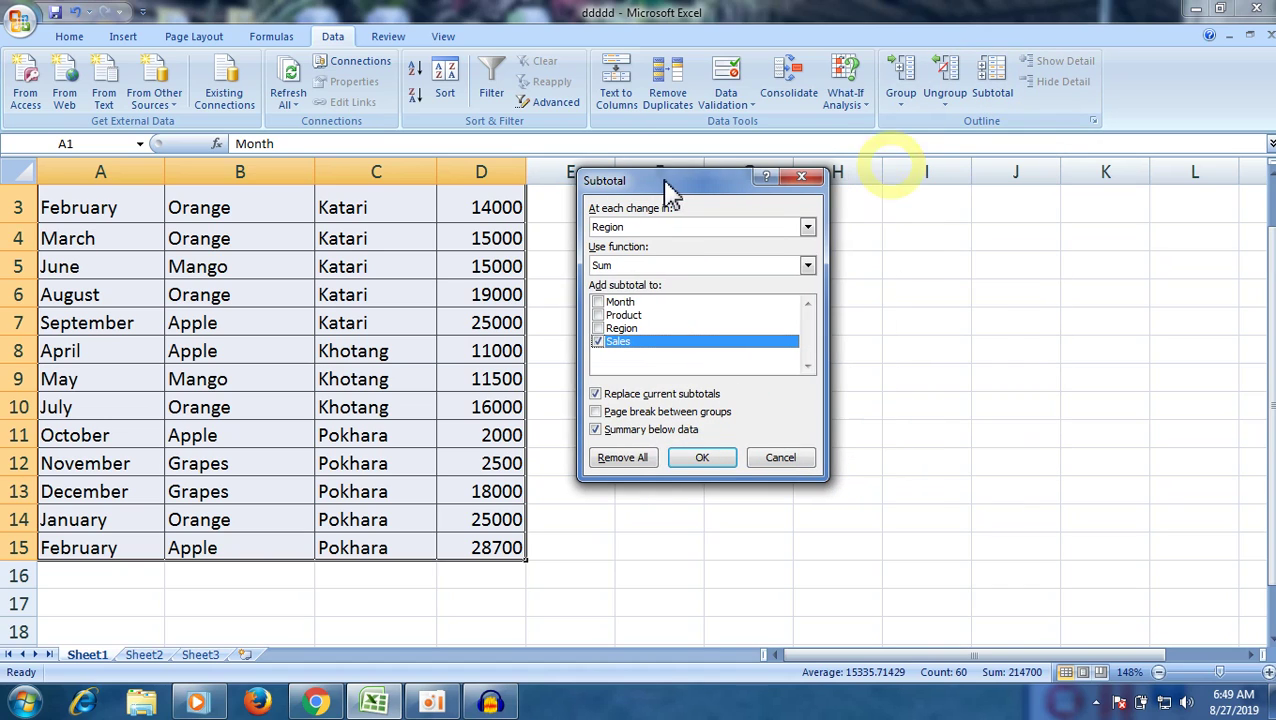
pyautogui.click(626, 228)
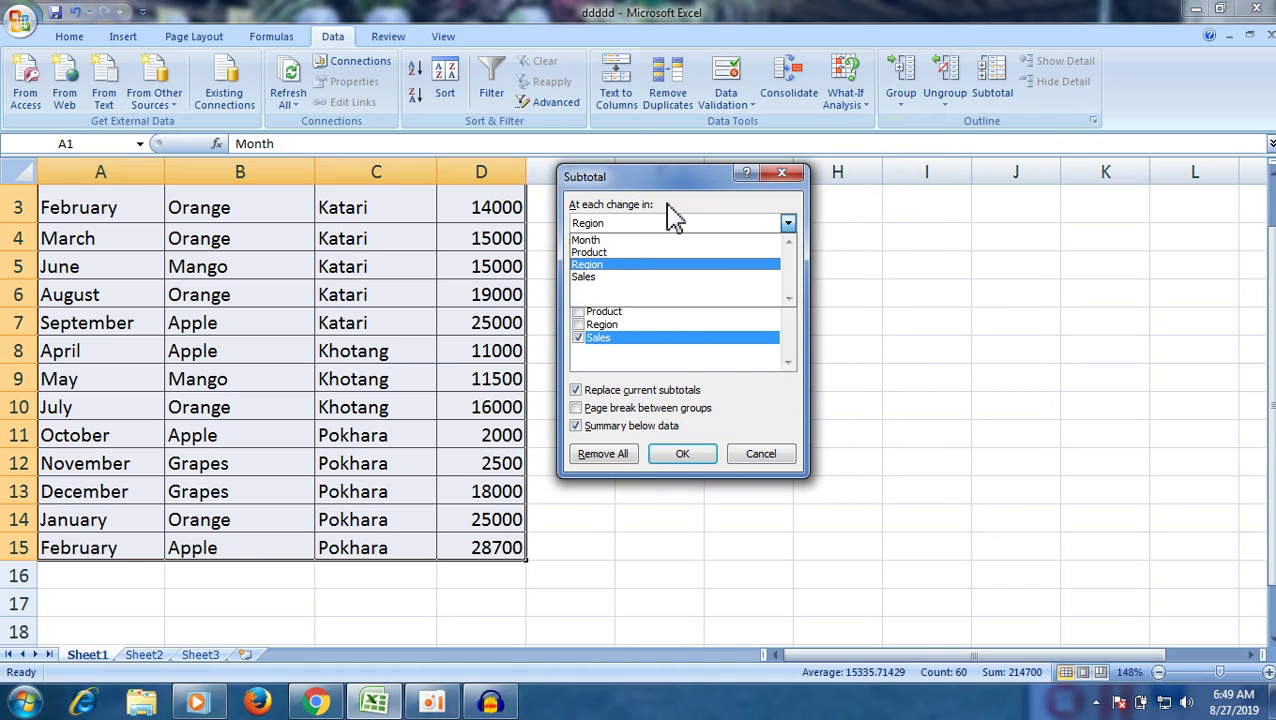
pyautogui.click(609, 264)
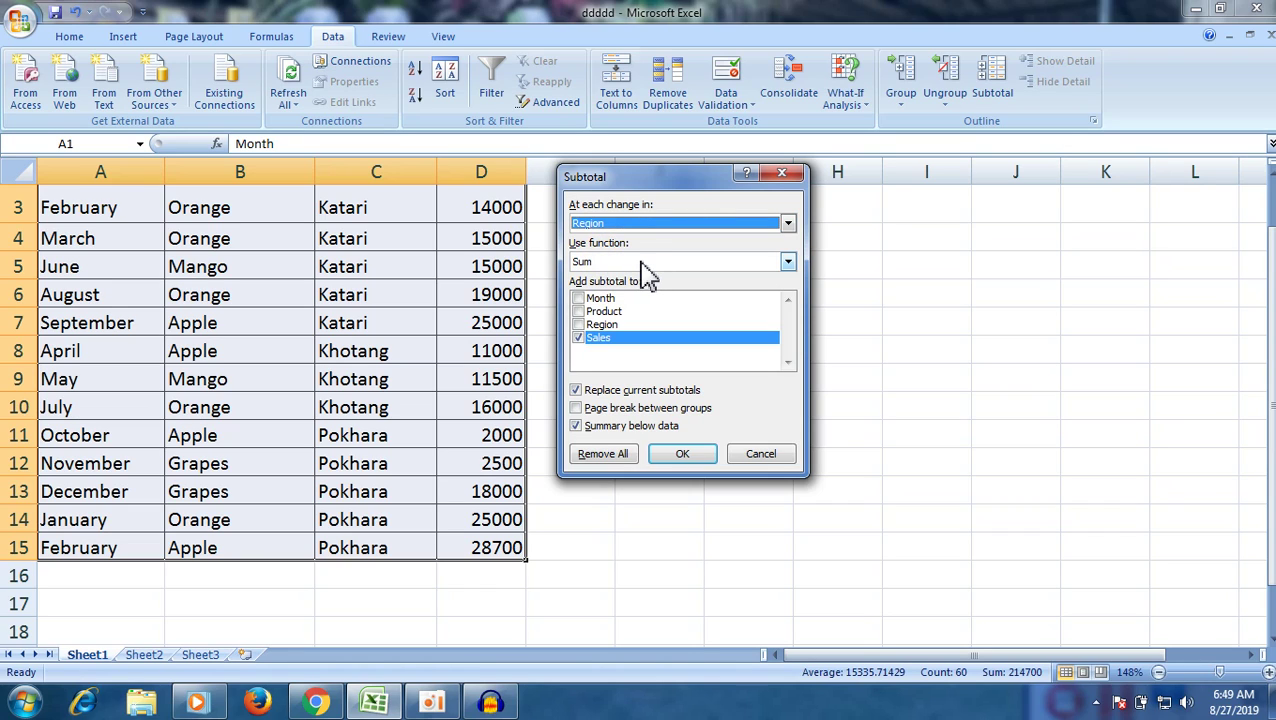
pyautogui.click(641, 263)
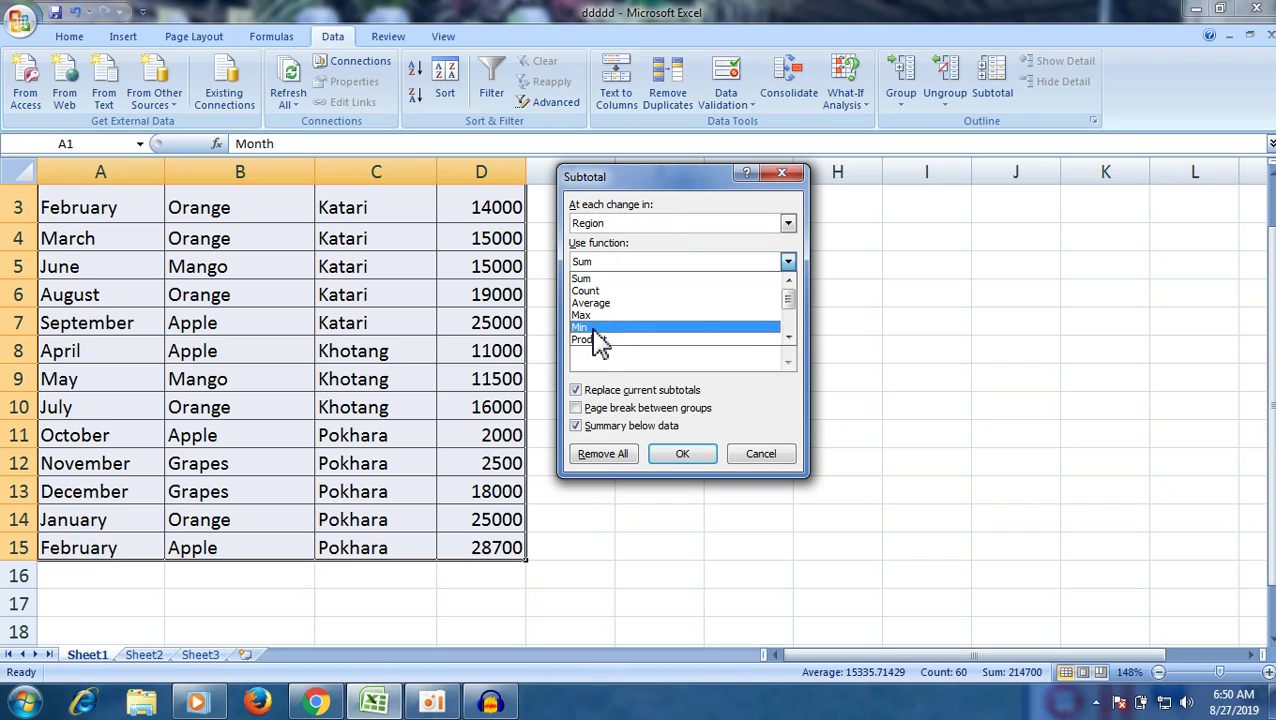
pyautogui.click(598, 279)
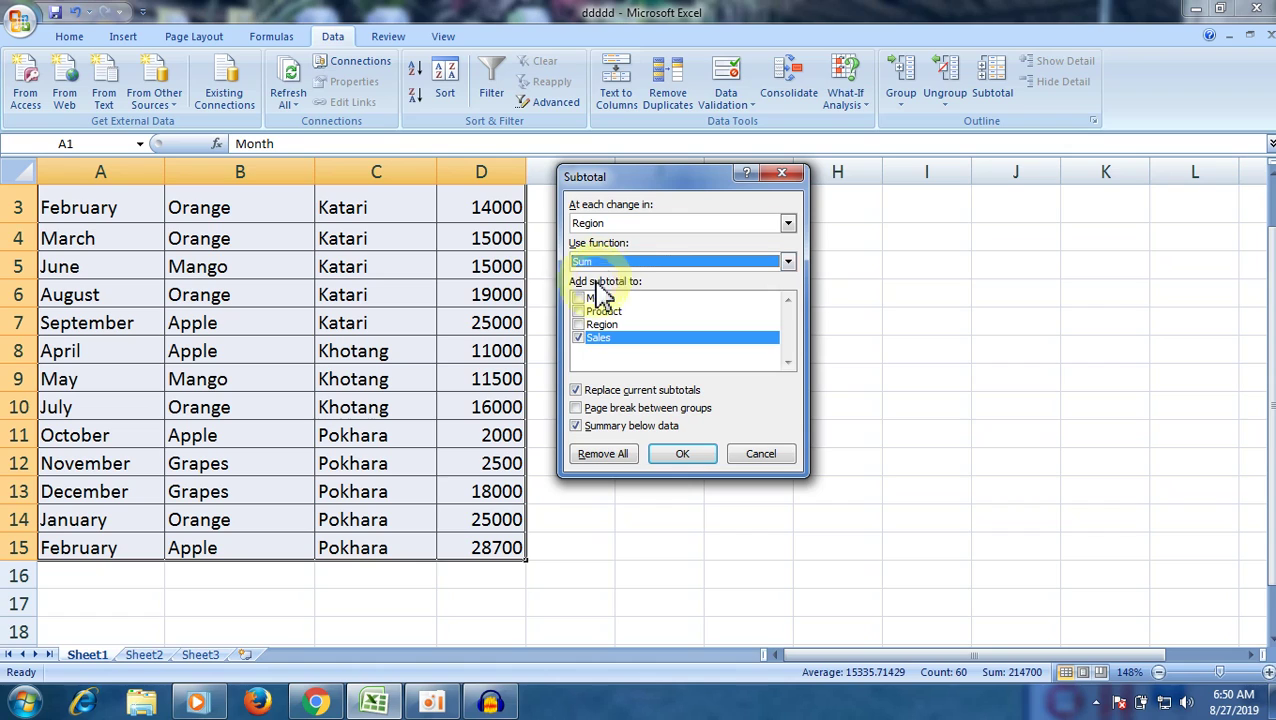
# - Add the subtotal to the Sales column and apply it
pyautogui.moveTo(651, 184); pyautogui.dragTo(776, 189)
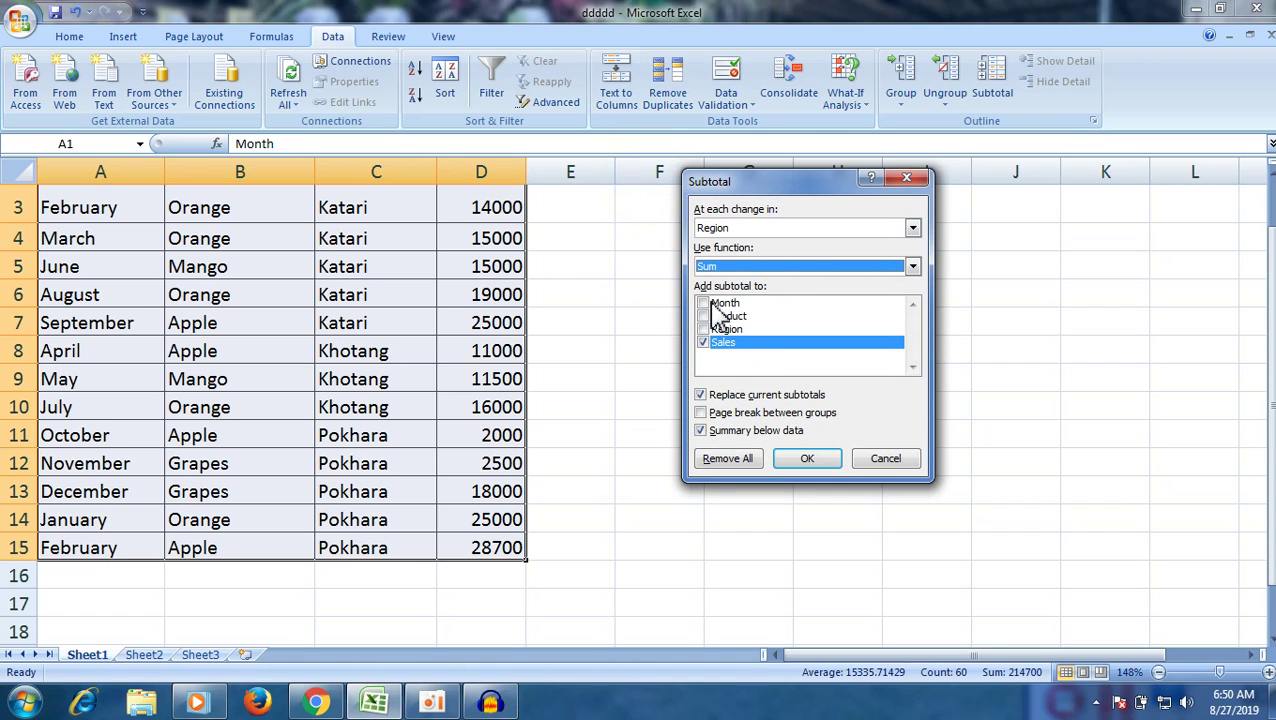
pyautogui.click(712, 303)
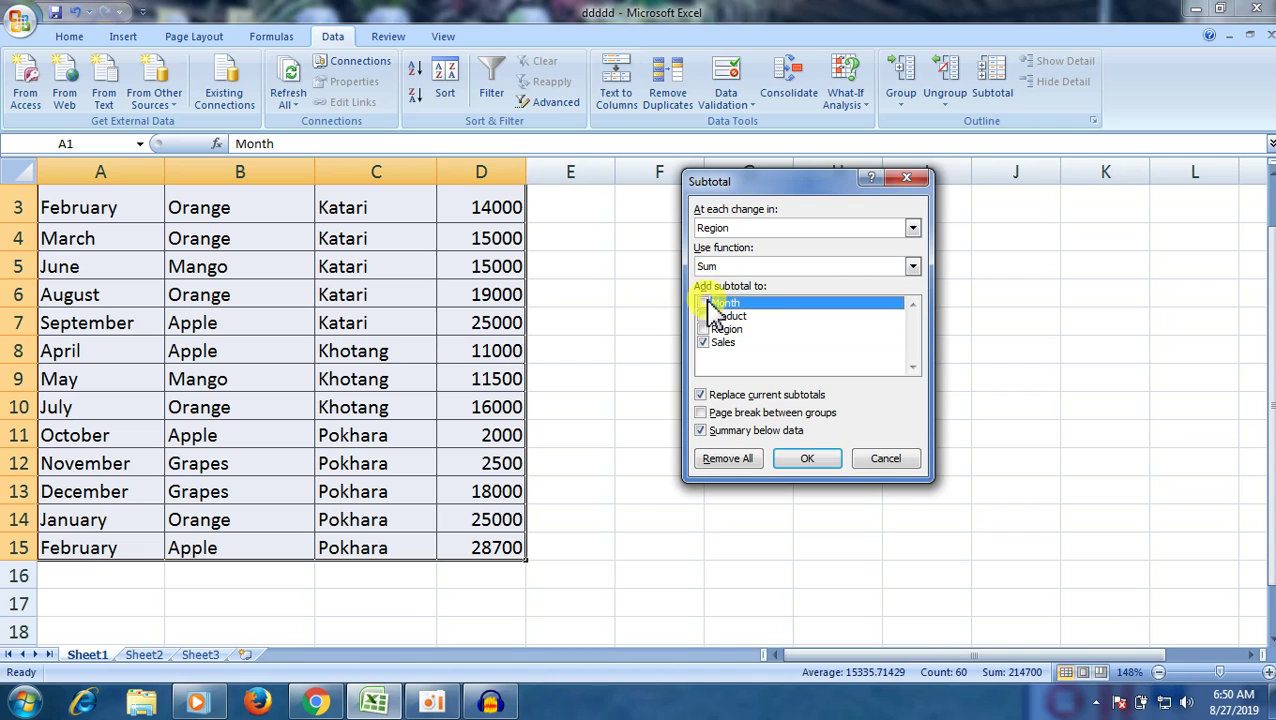
pyautogui.click(712, 316)
pyautogui.click(712, 329)
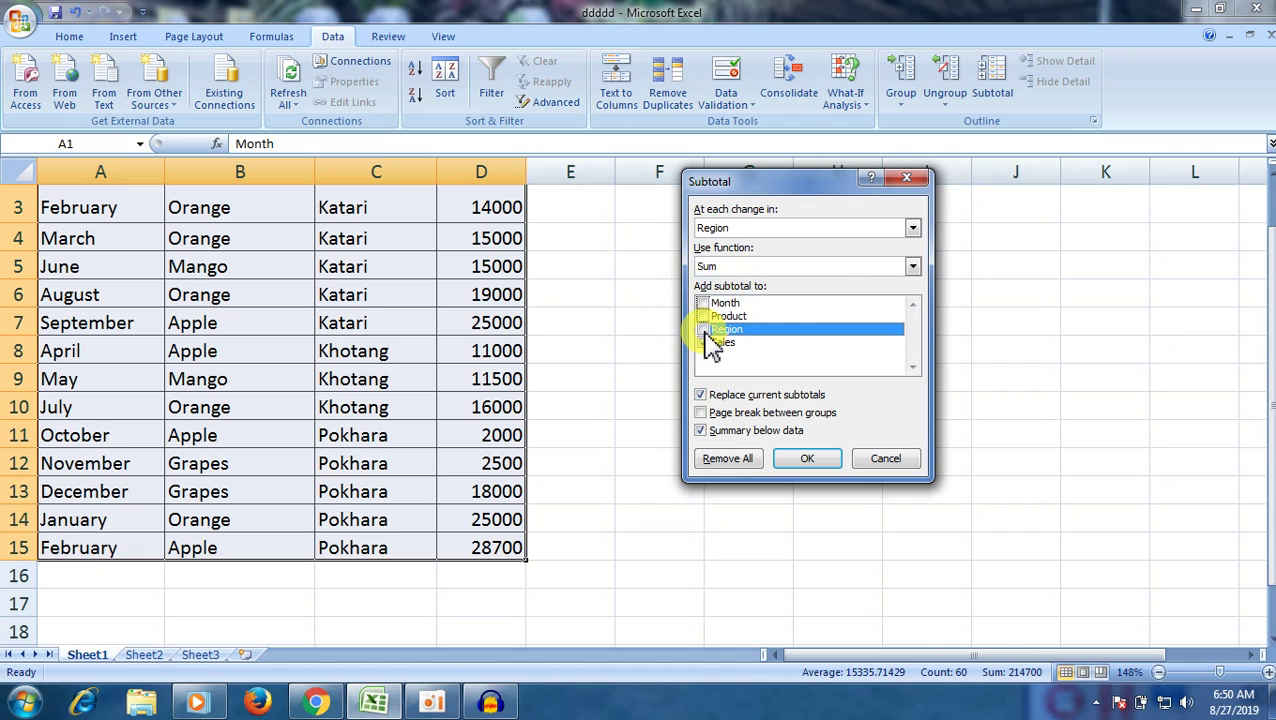
pyautogui.click(712, 342)
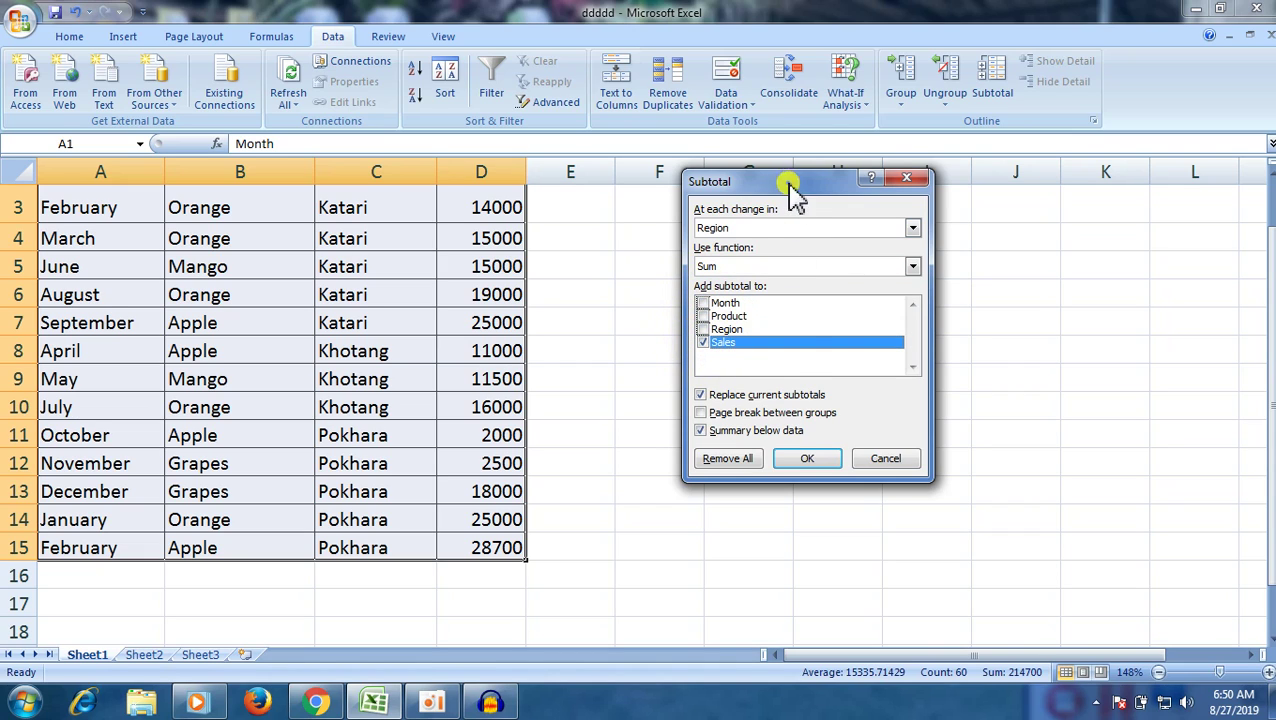
pyautogui.moveTo(796, 181); pyautogui.dragTo(820, 185)
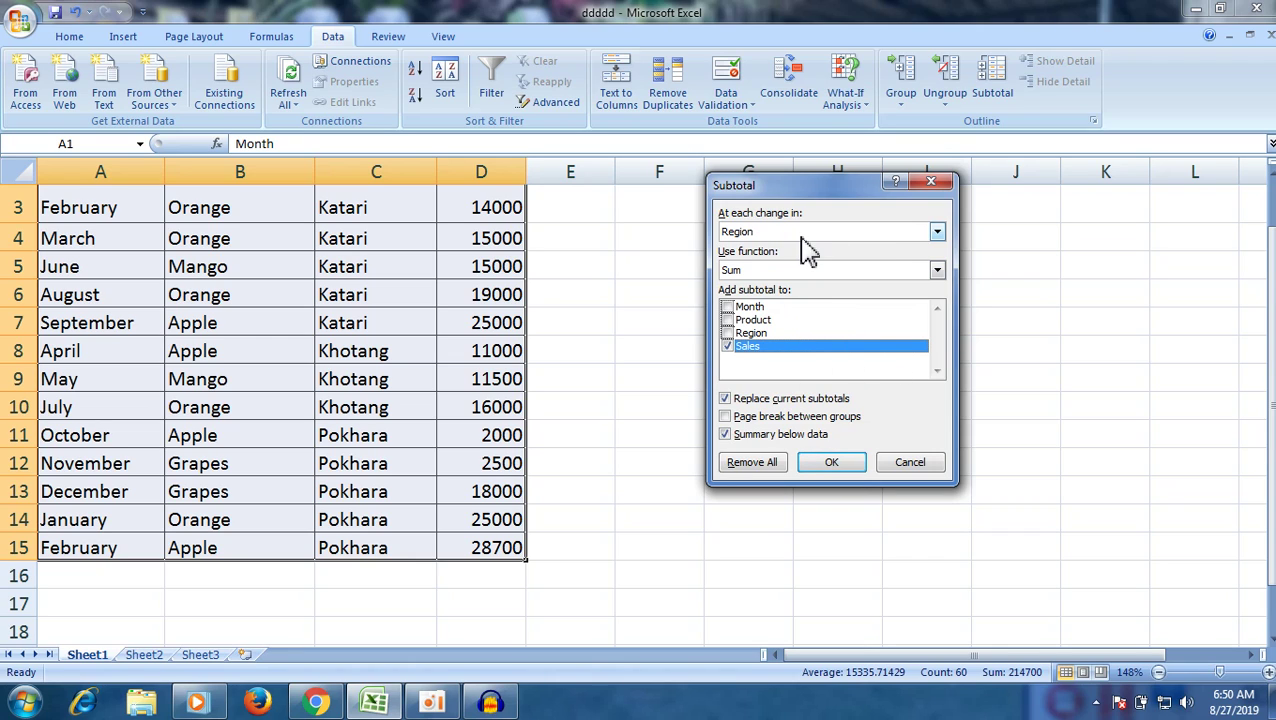
pyautogui.click(845, 468)
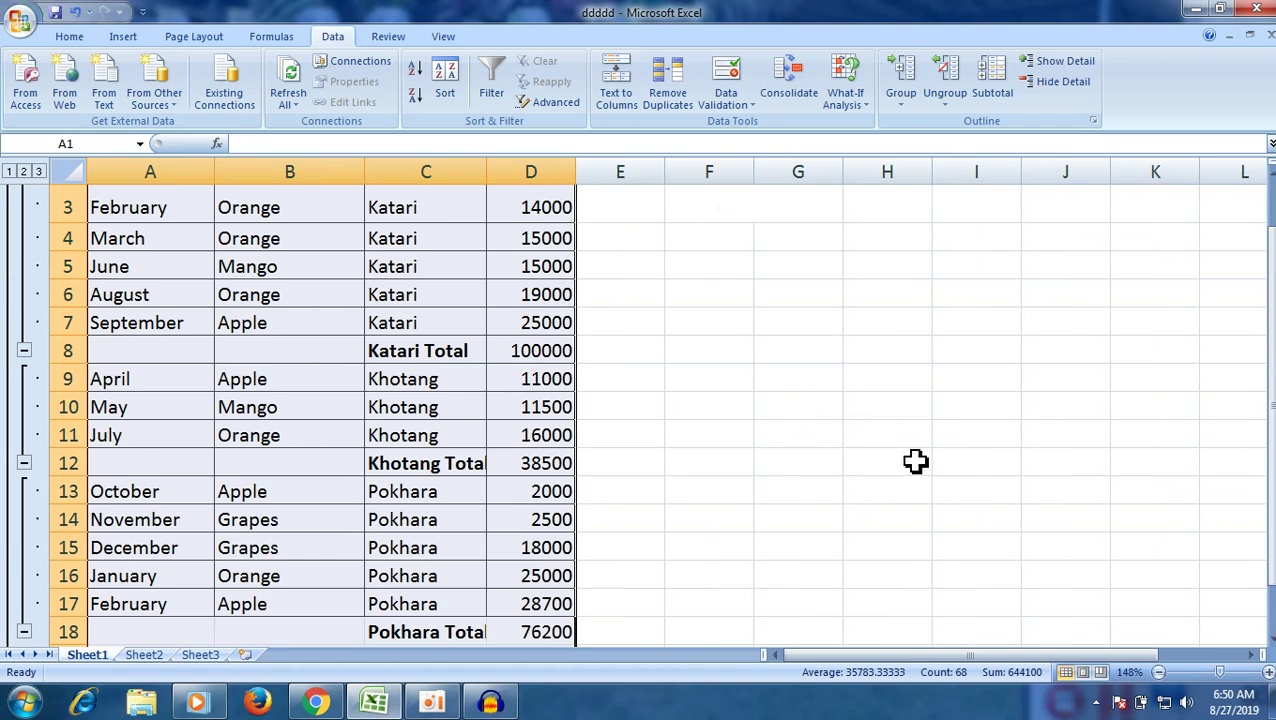
# - Inspect the Katari rows, their sales and the Katari Total subtotal formula
pyautogui.click(912, 461)
pyautogui.click(702, 232)
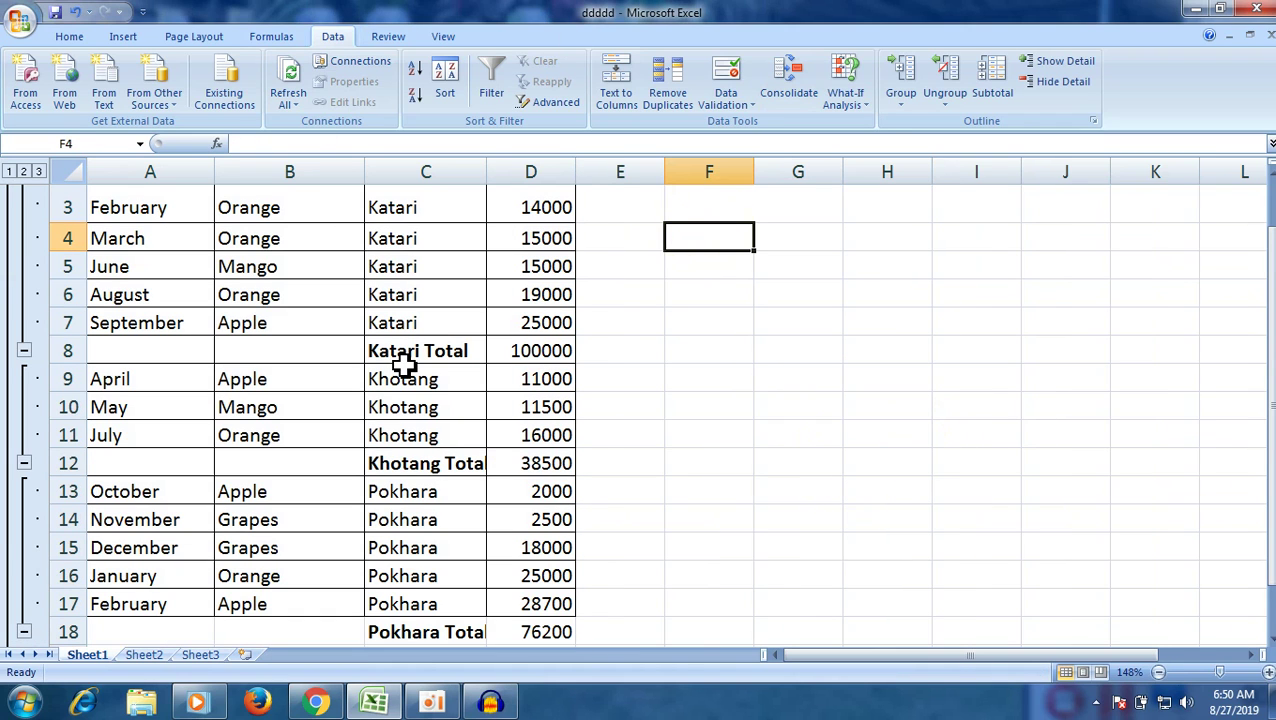
pyautogui.click(401, 236)
pyautogui.moveTo(401, 236); pyautogui.dragTo(407, 322)
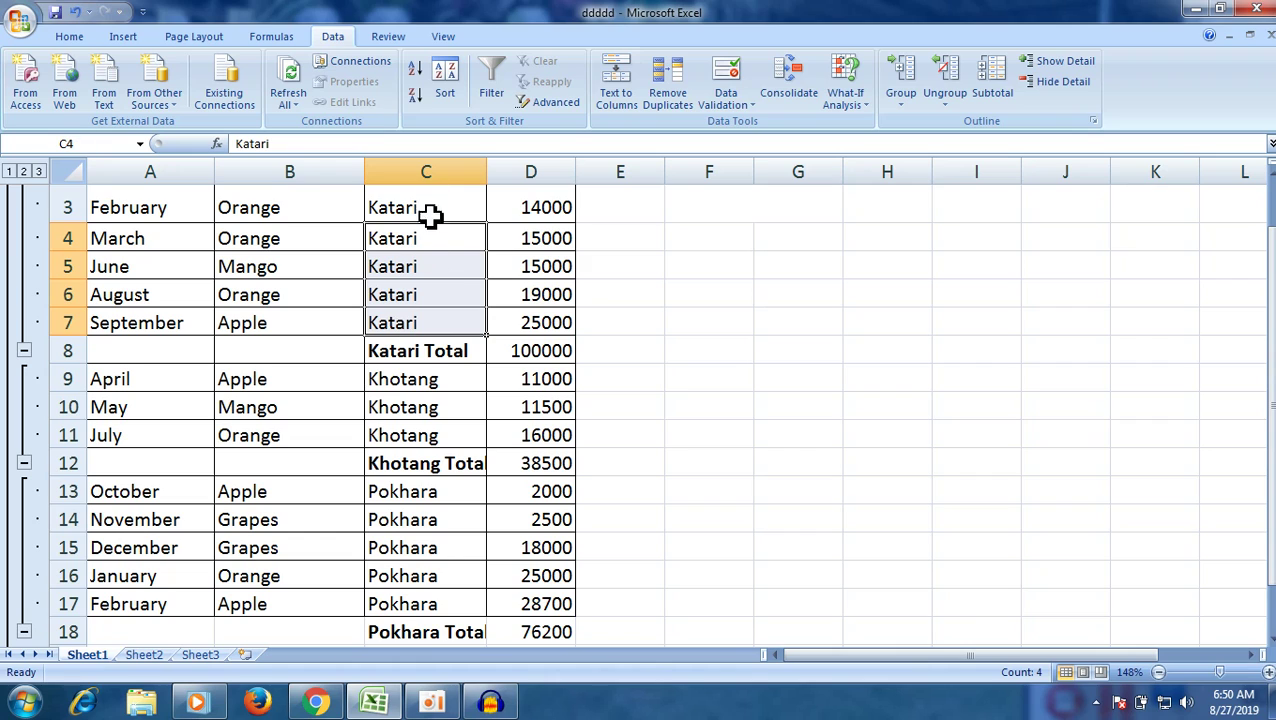
pyautogui.moveTo(535, 205); pyautogui.dragTo(548, 322)
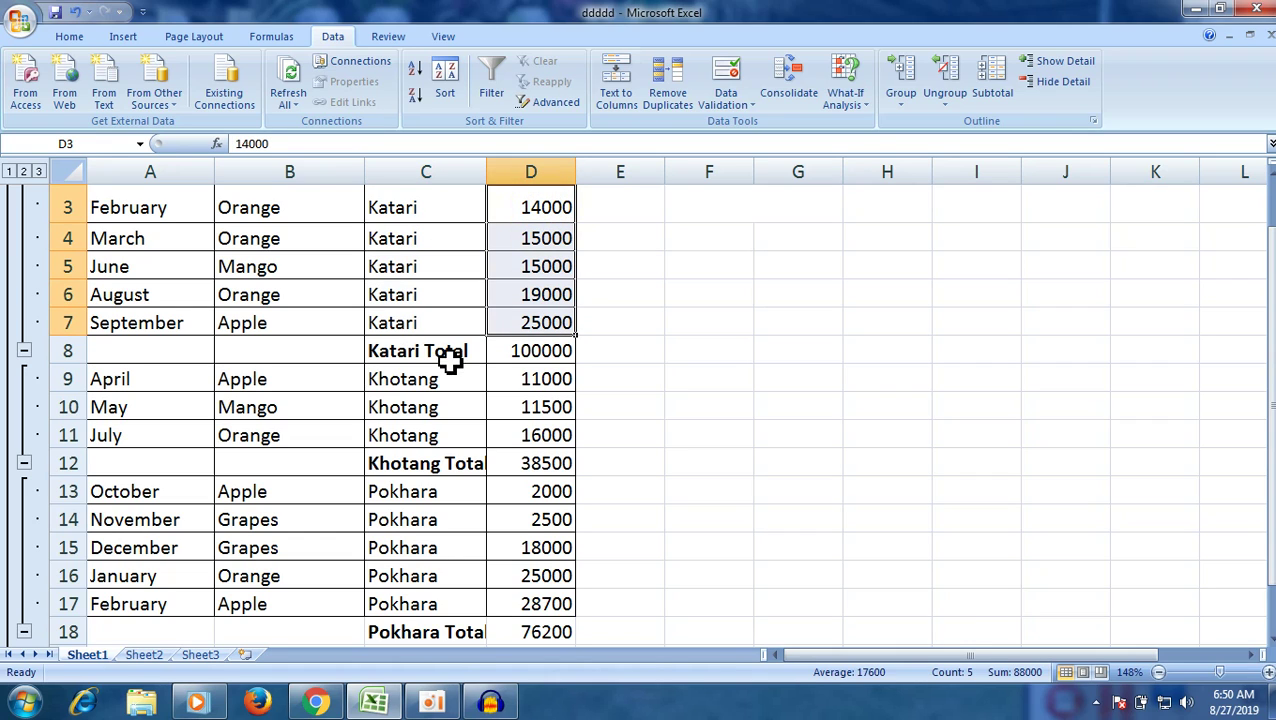
pyautogui.click(566, 350)
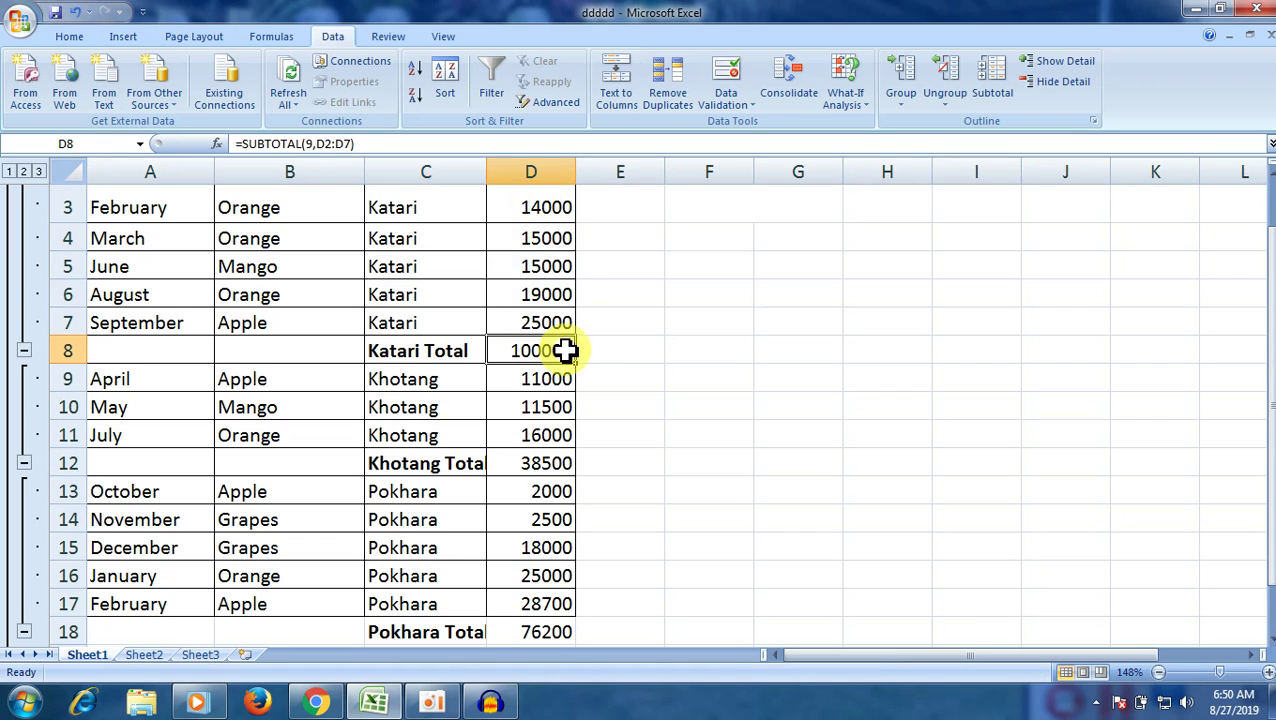
pyautogui.moveTo(382, 384)
pyautogui.mouseDown()
pyautogui.moveTo(405, 418)
pyautogui.moveTo(513, 435)
pyautogui.mouseUp()
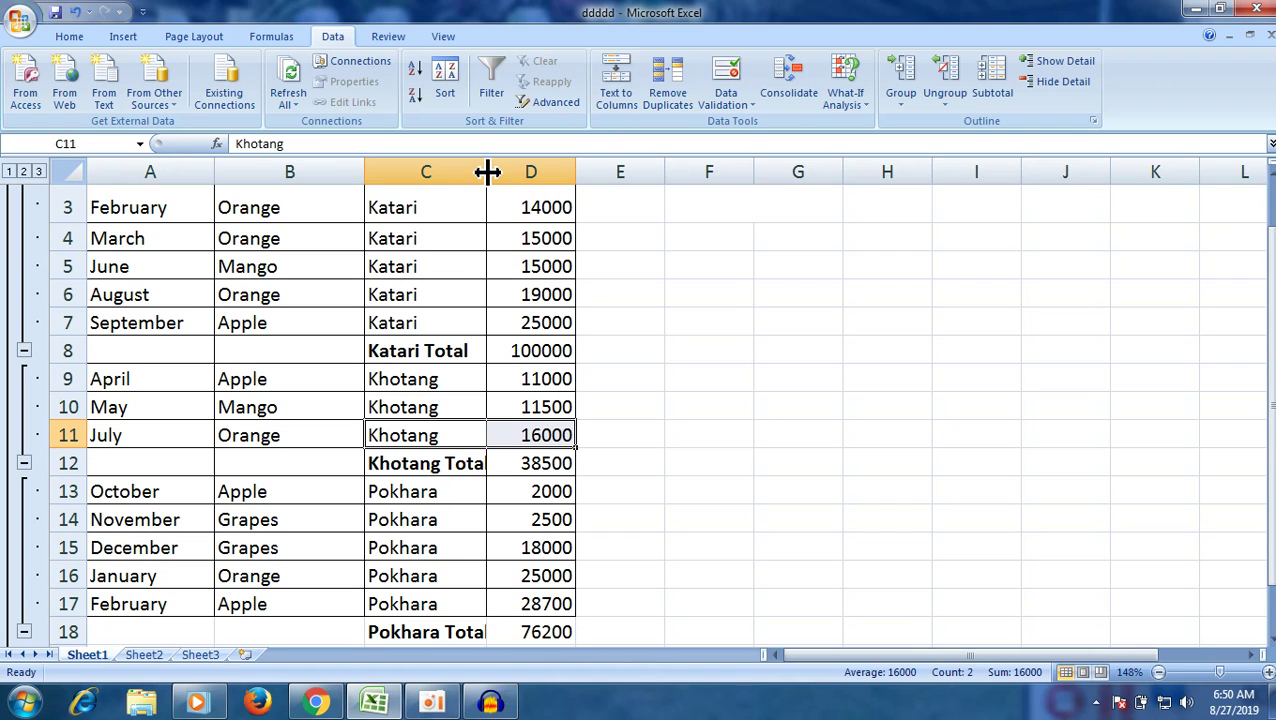
# - Widen column C so the Khotang Total and Pokhara Total labels fit
pyautogui.moveTo(487, 172); pyautogui.dragTo(518, 172)
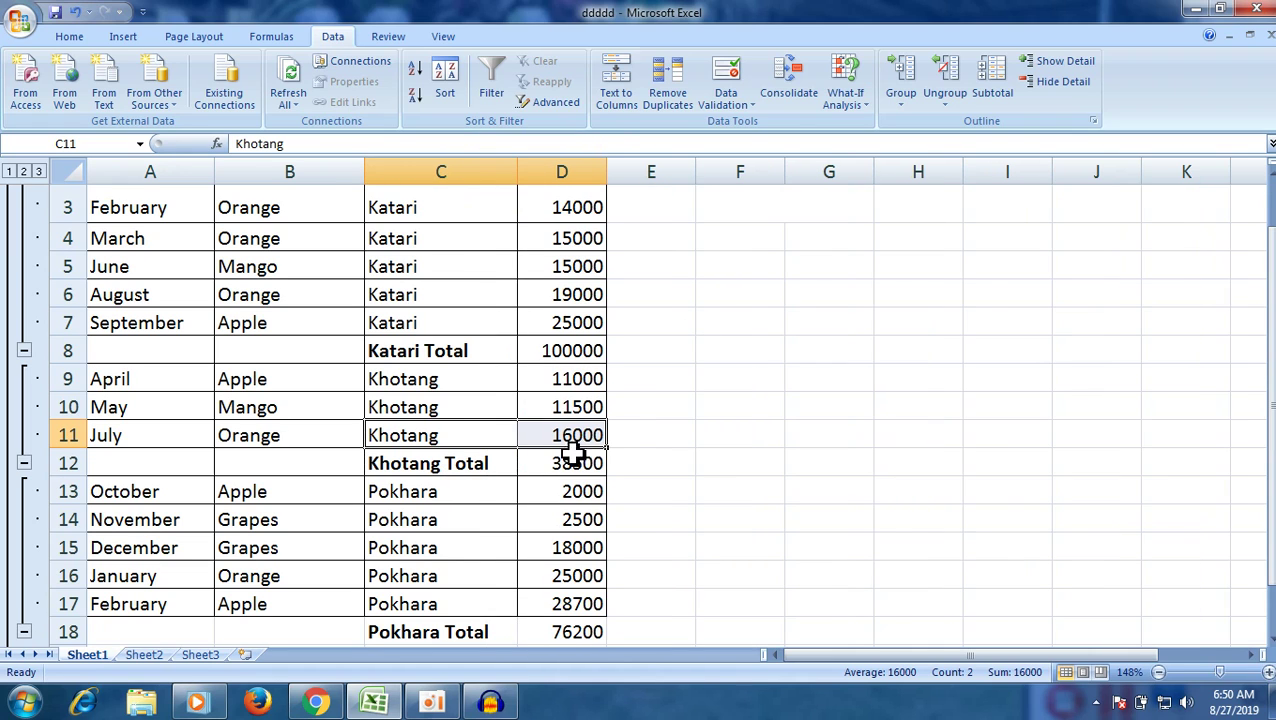
pyautogui.moveTo(1270, 310); pyautogui.dragTo(1270, 326)
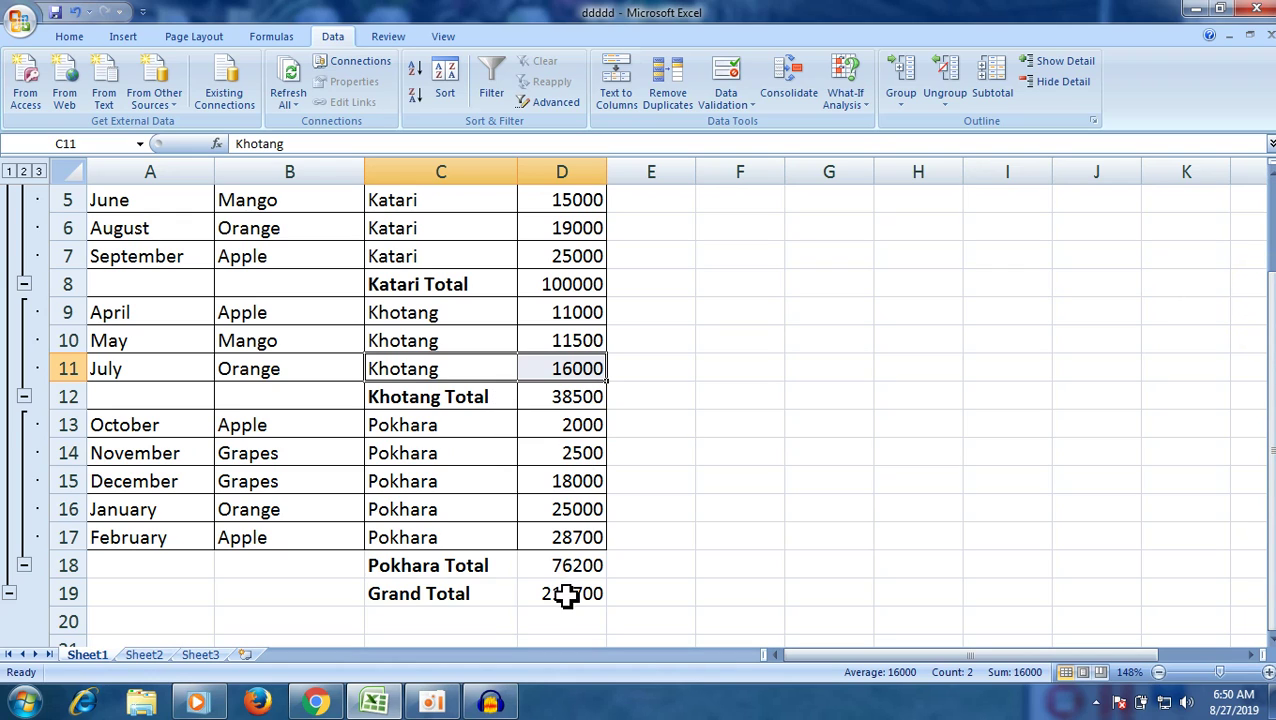
pyautogui.moveTo(1267, 440); pyautogui.dragTo(1259, 372)
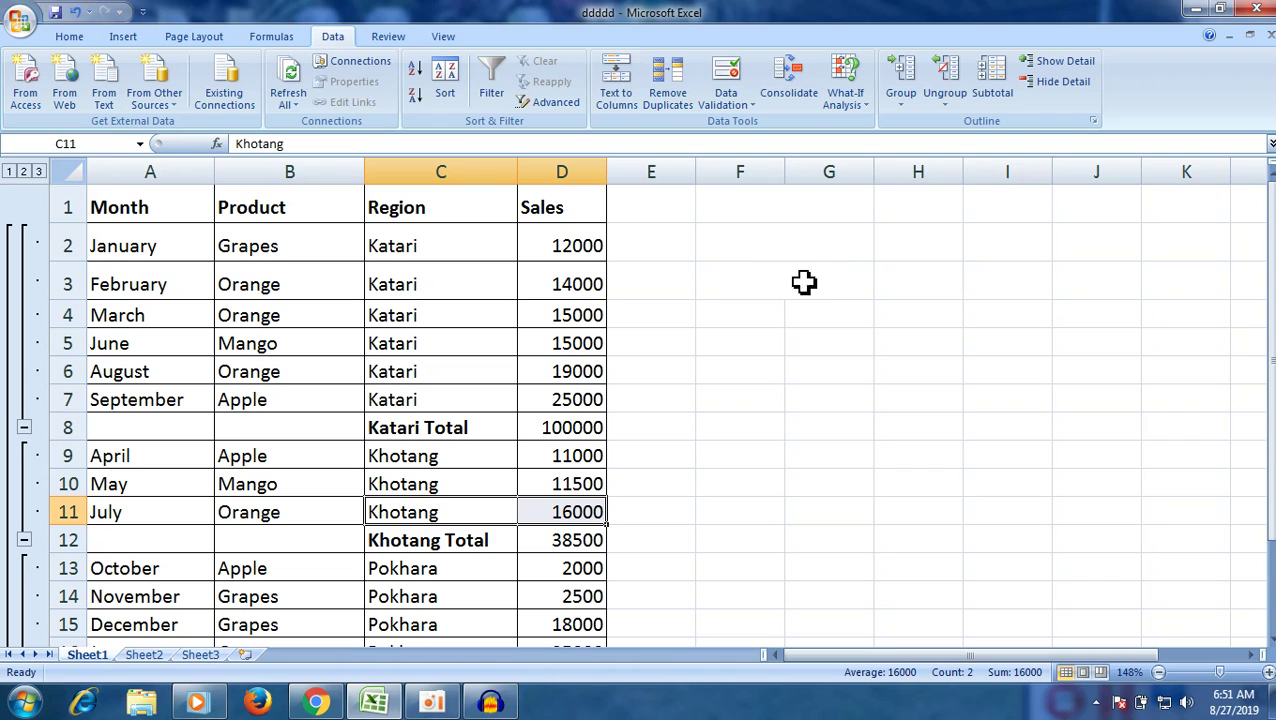
pyautogui.click(10, 174)
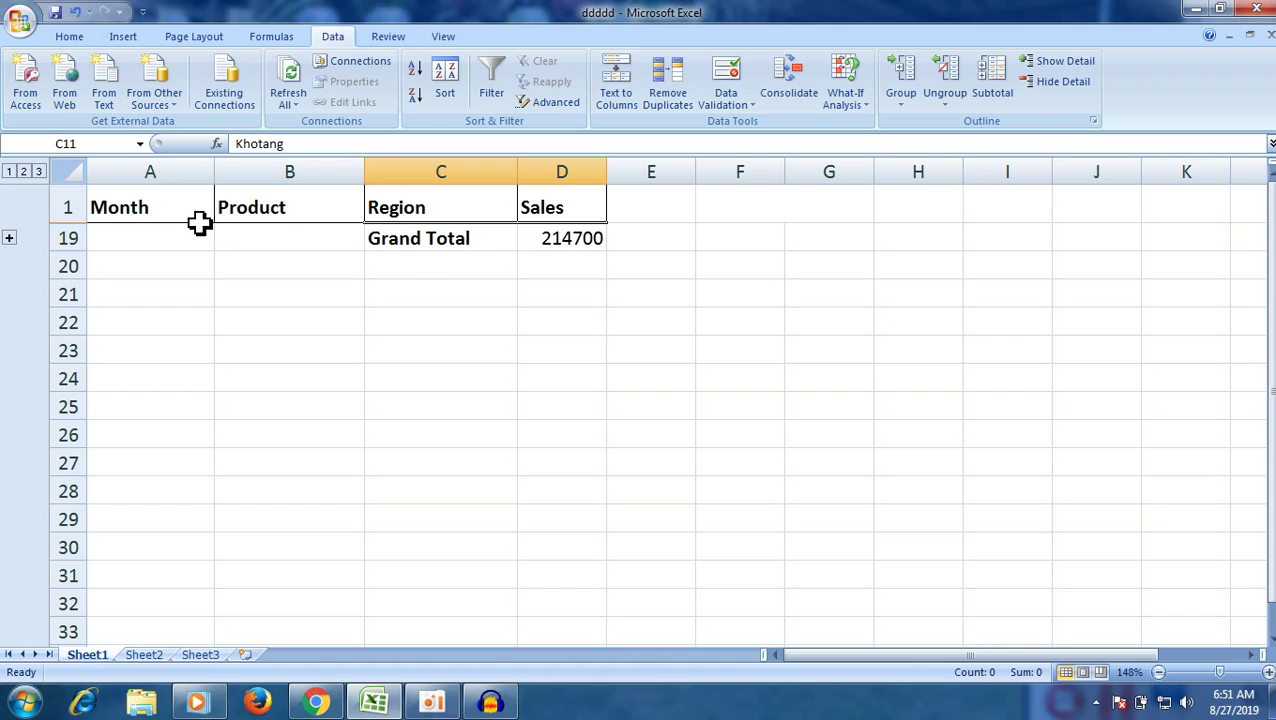
pyautogui.click(23, 173)
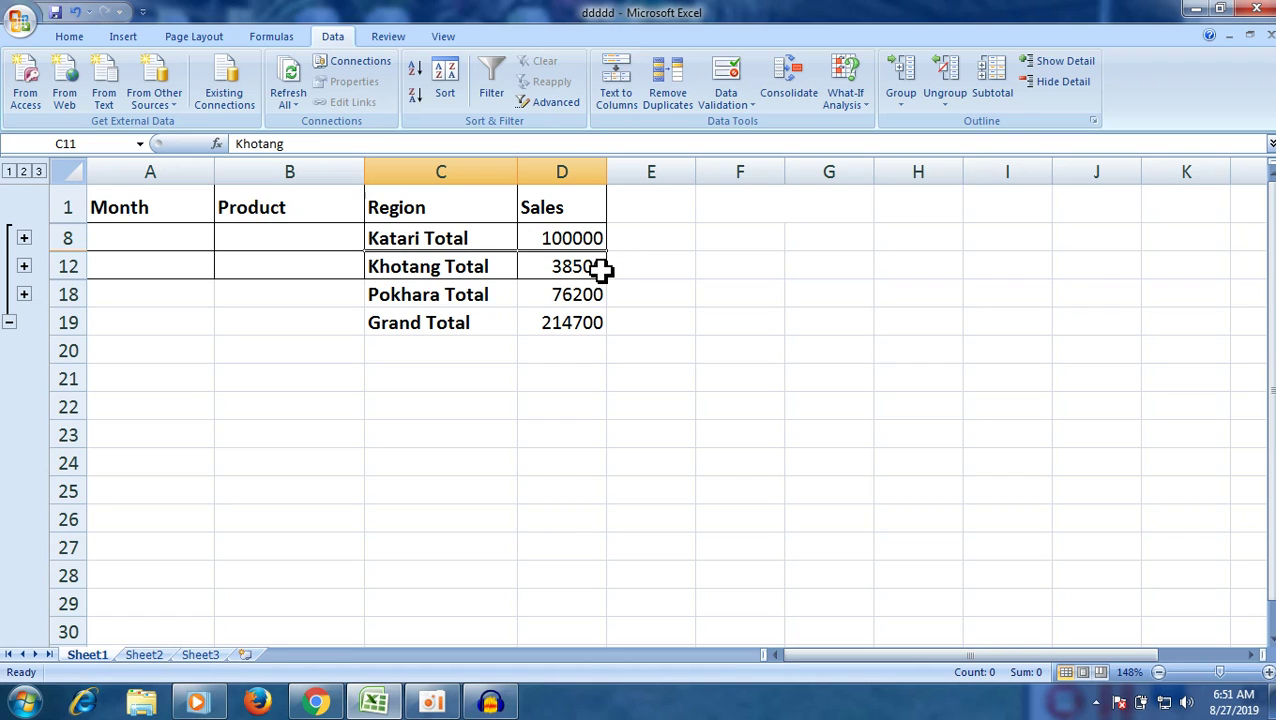
pyautogui.click(38, 173)
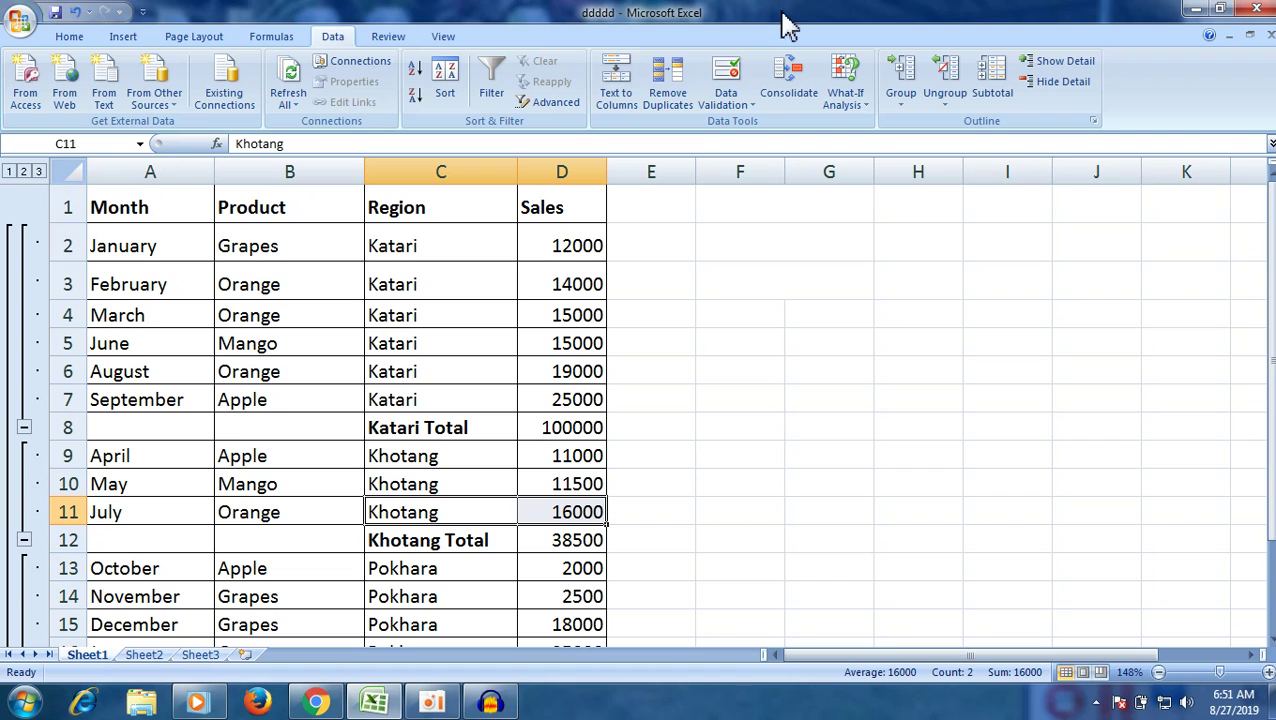
pyautogui.moveTo(1269, 230)
pyautogui.mouseDown()
pyautogui.moveTo(1269, 270)
pyautogui.moveTo(1269, 258)
pyautogui.mouseUp()
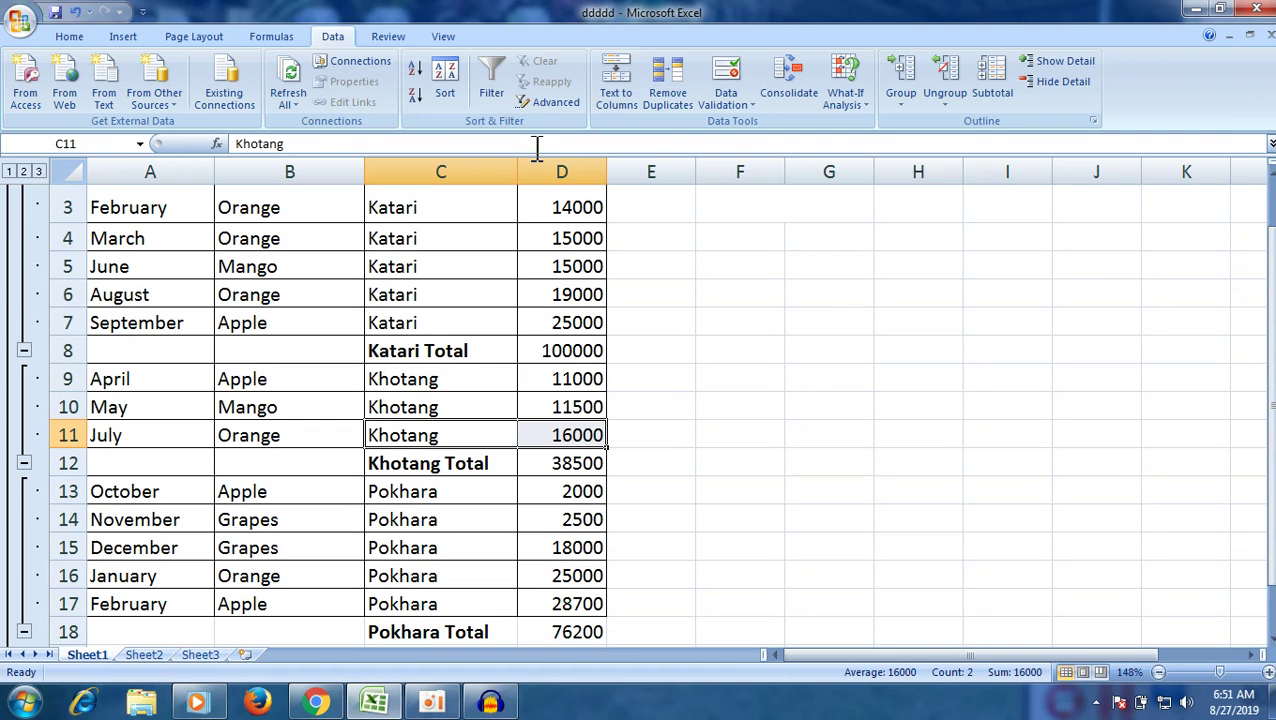